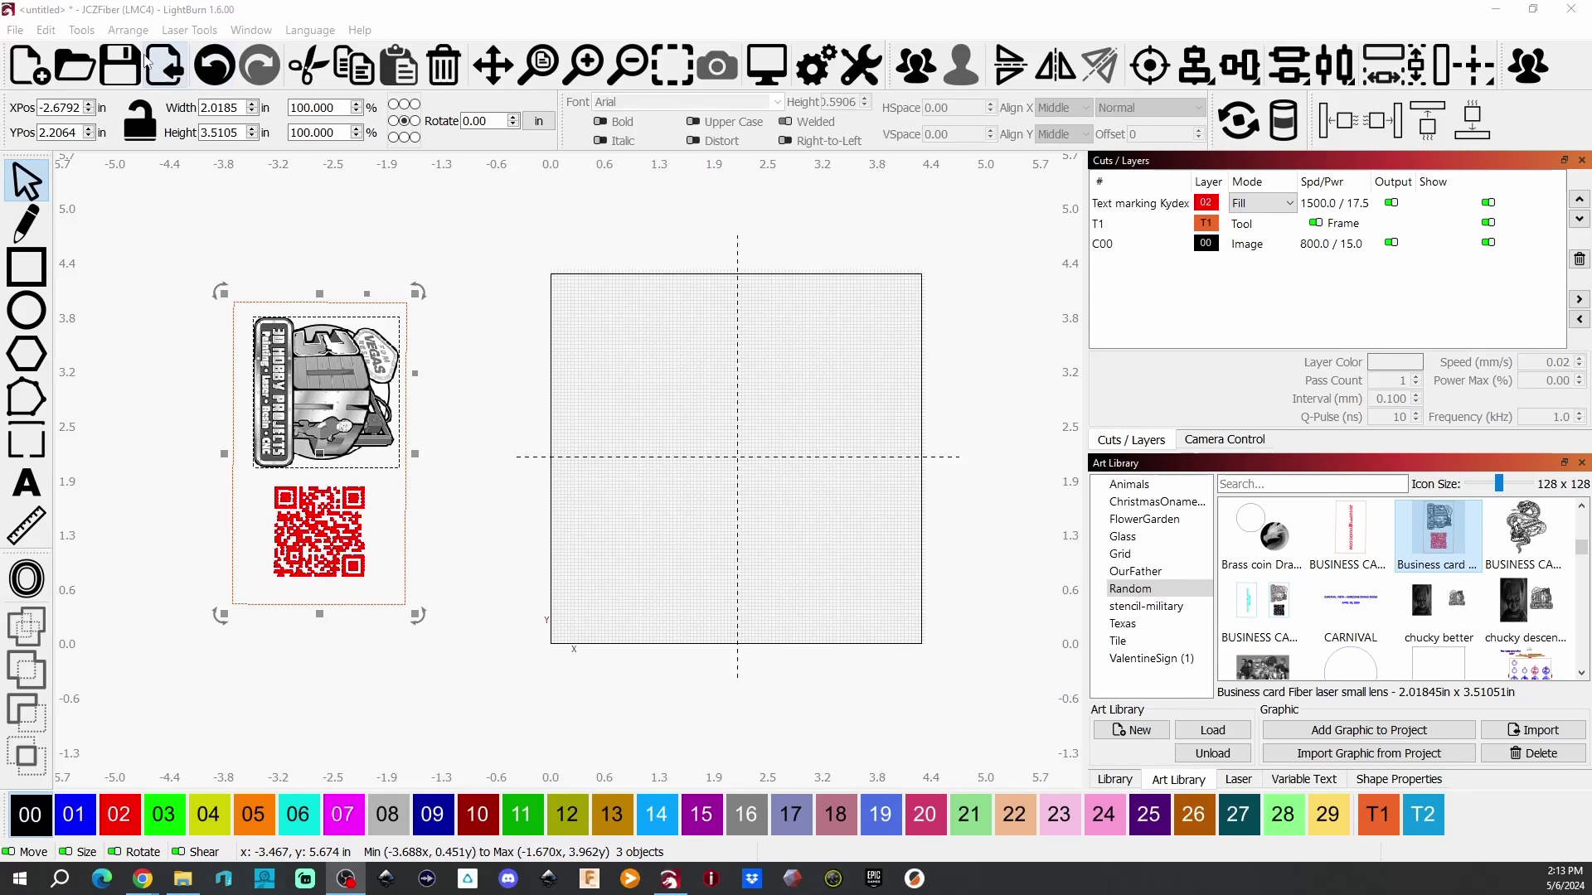
left_click(87, 31)
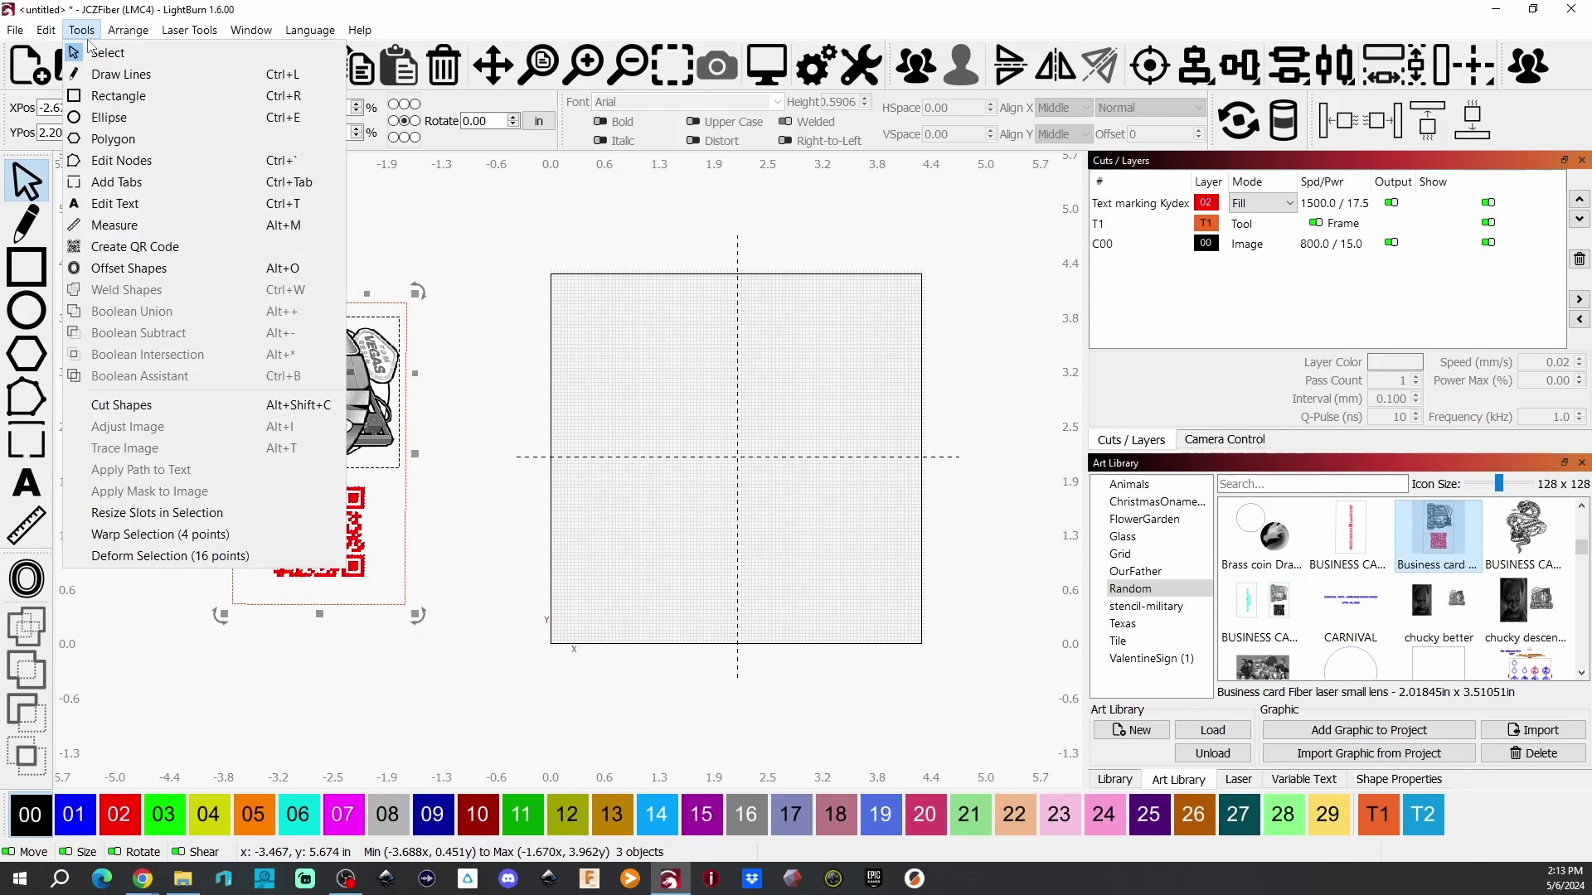
left_click(120, 247)
left_click_drag(609, 350, 749, 462)
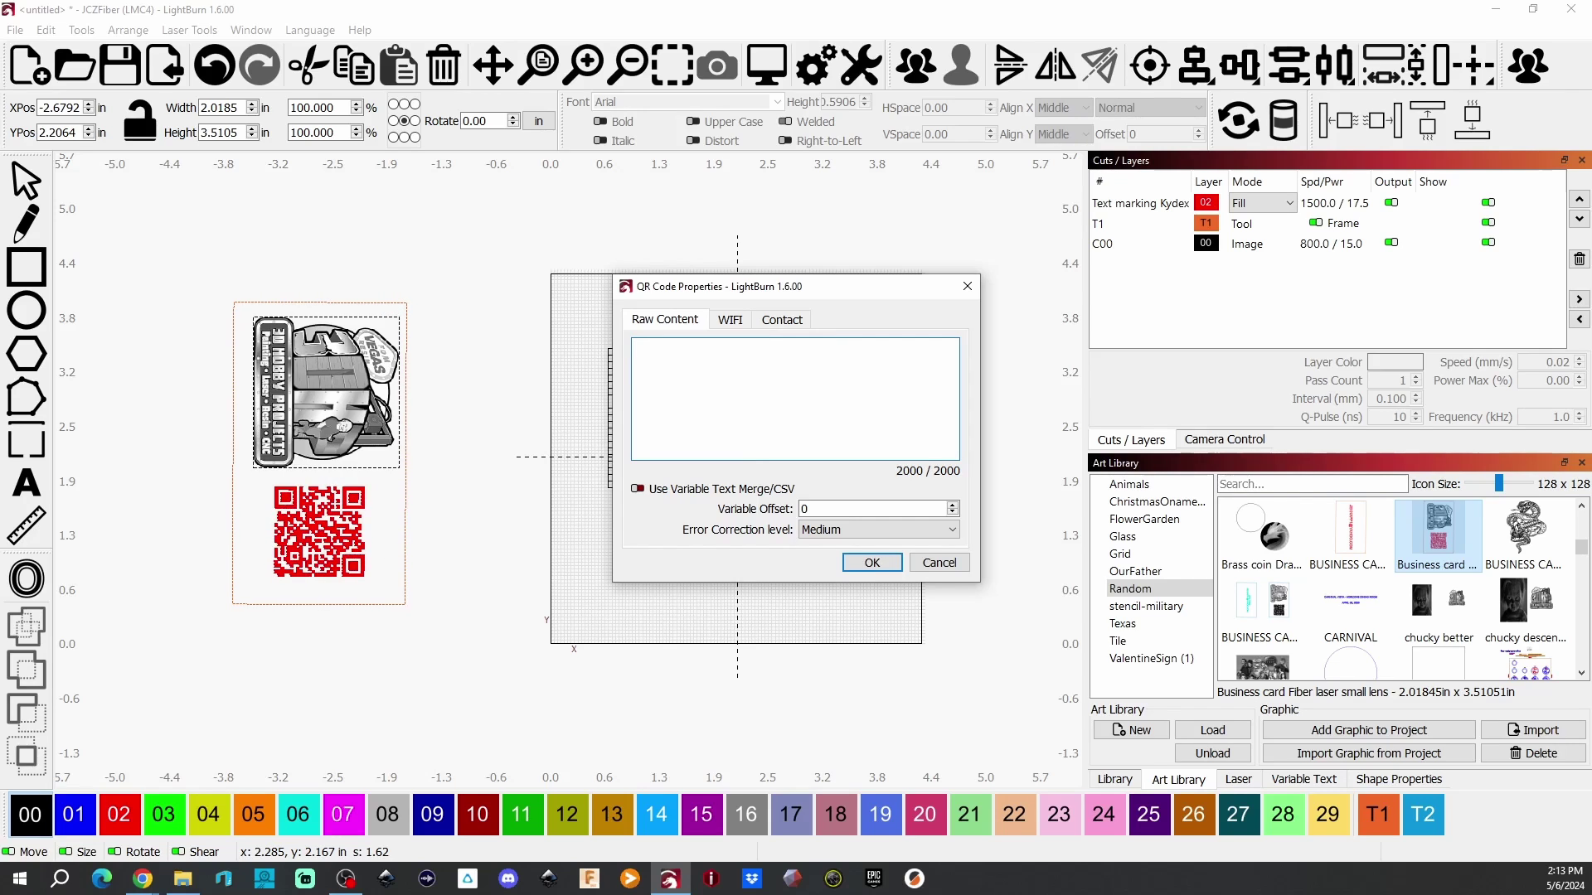
left_click(664, 348)
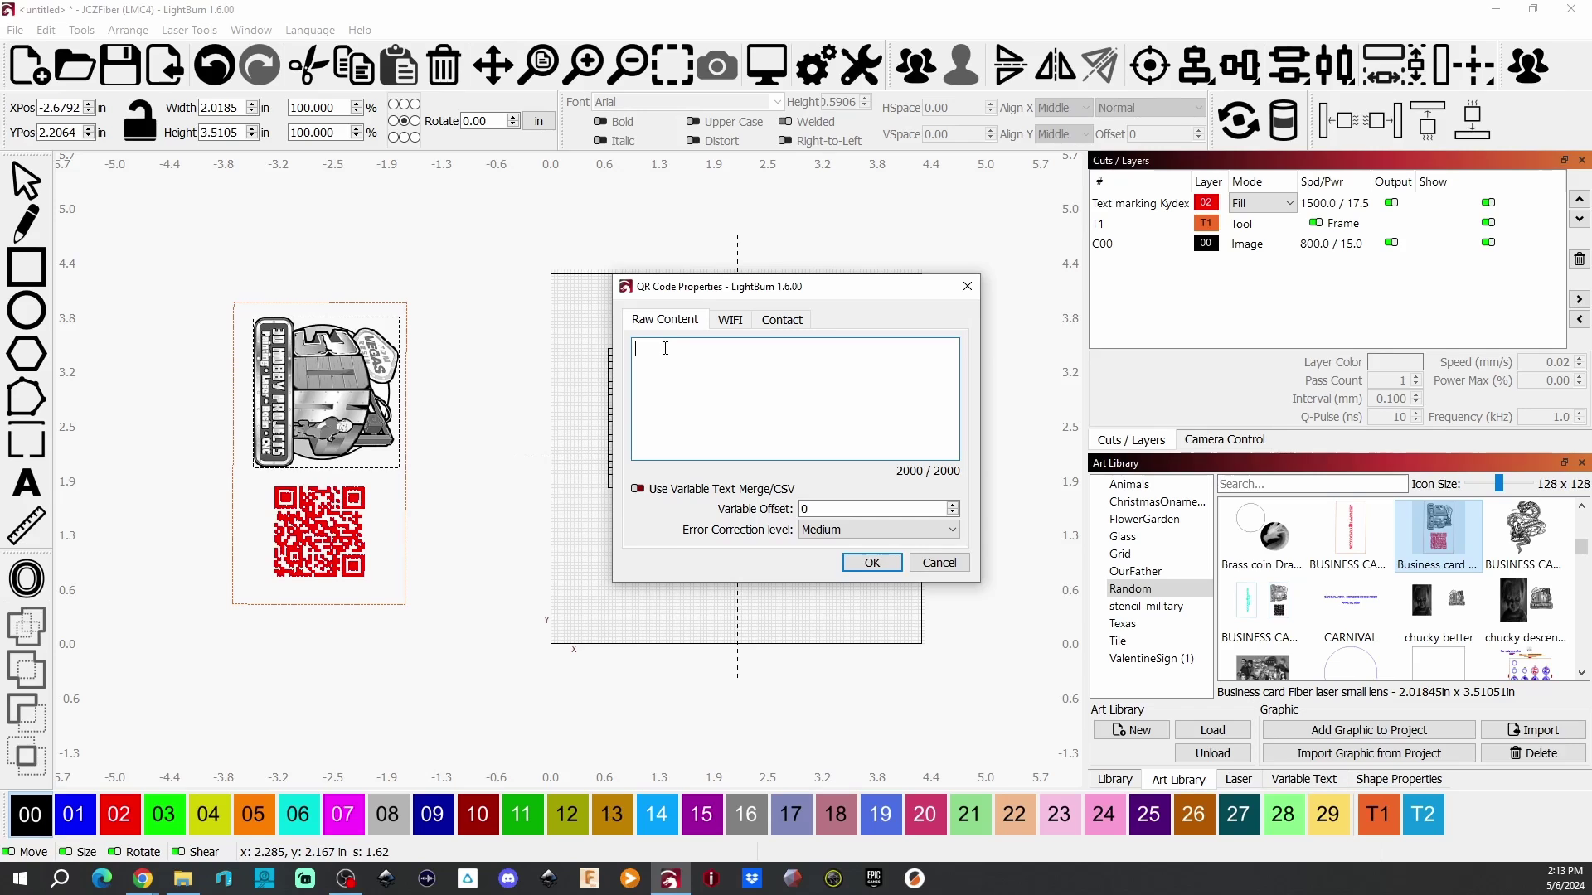
right_click(665, 349)
left_click(692, 445)
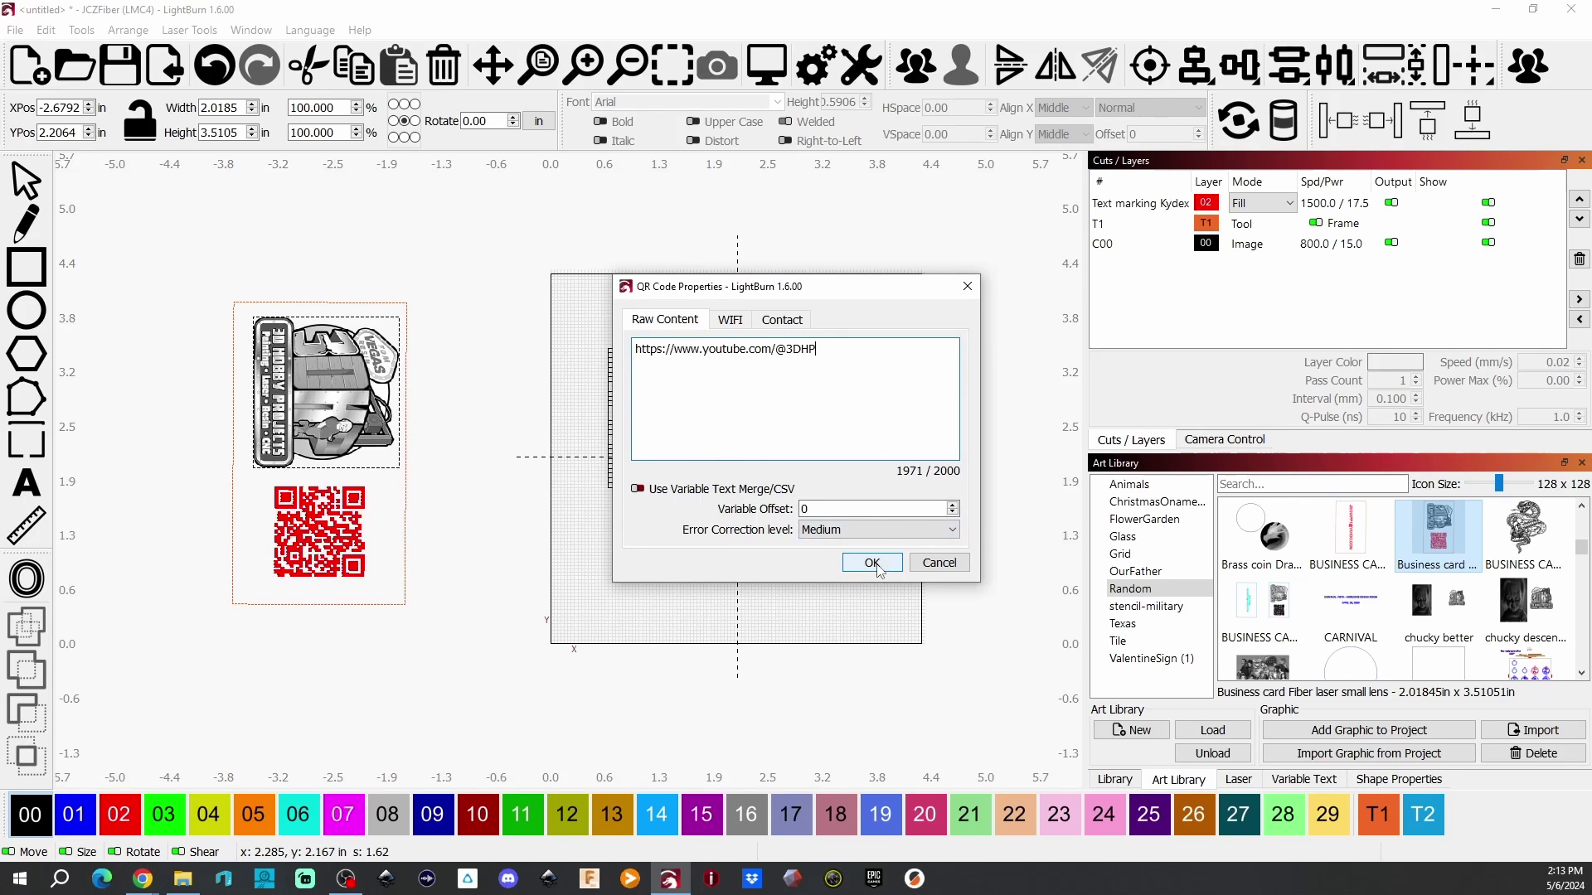
Step: Review the WIFI and Contact options for the QR code, then create it from the raw content
left_click(731, 320)
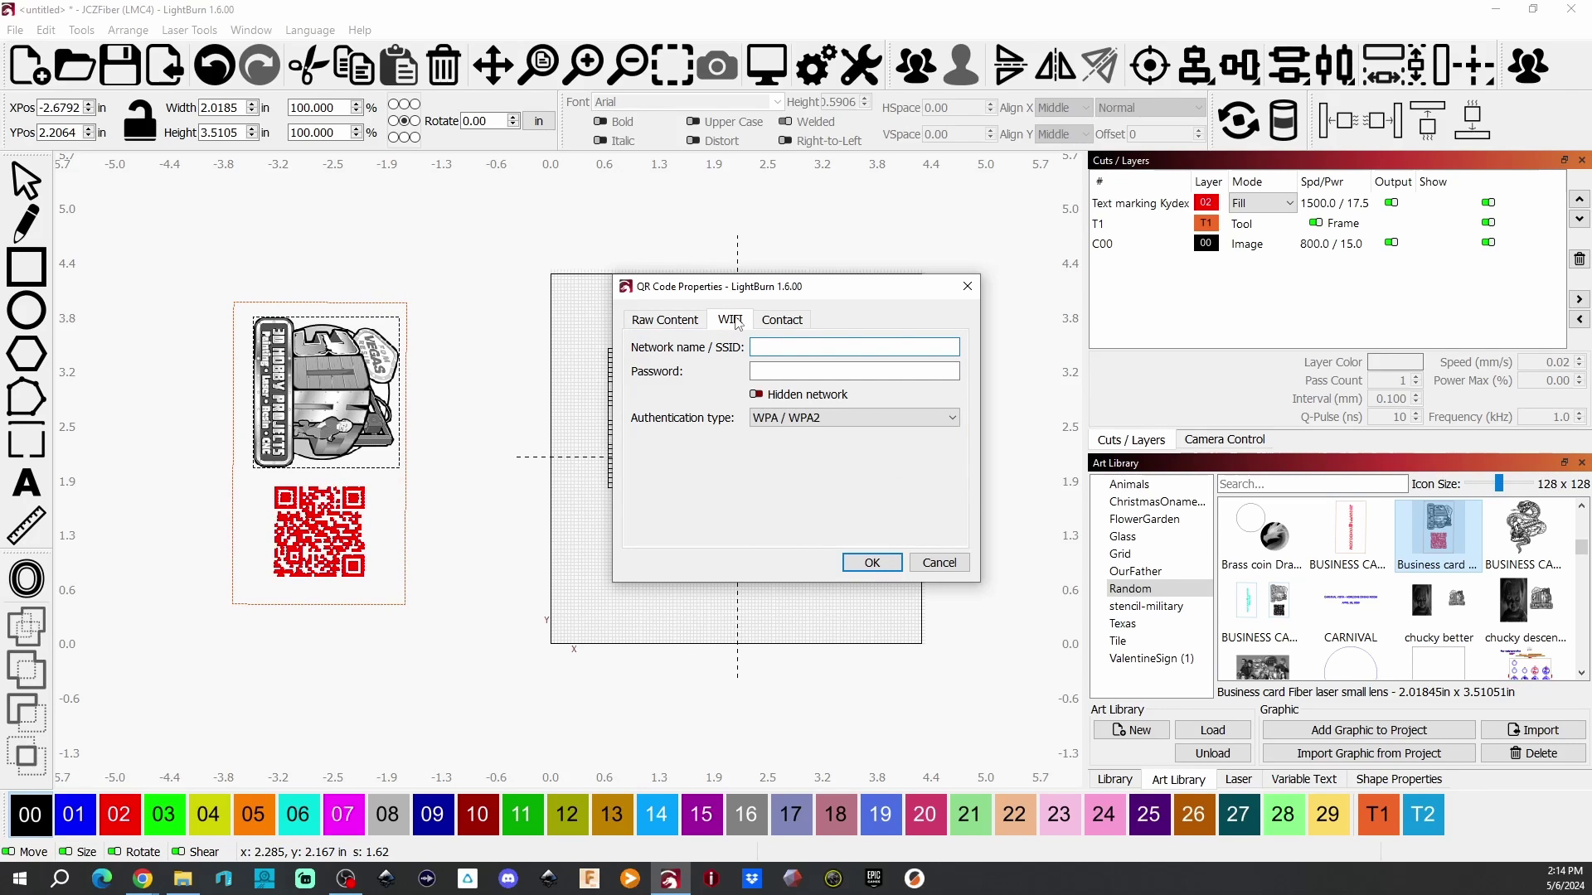
left_click(780, 321)
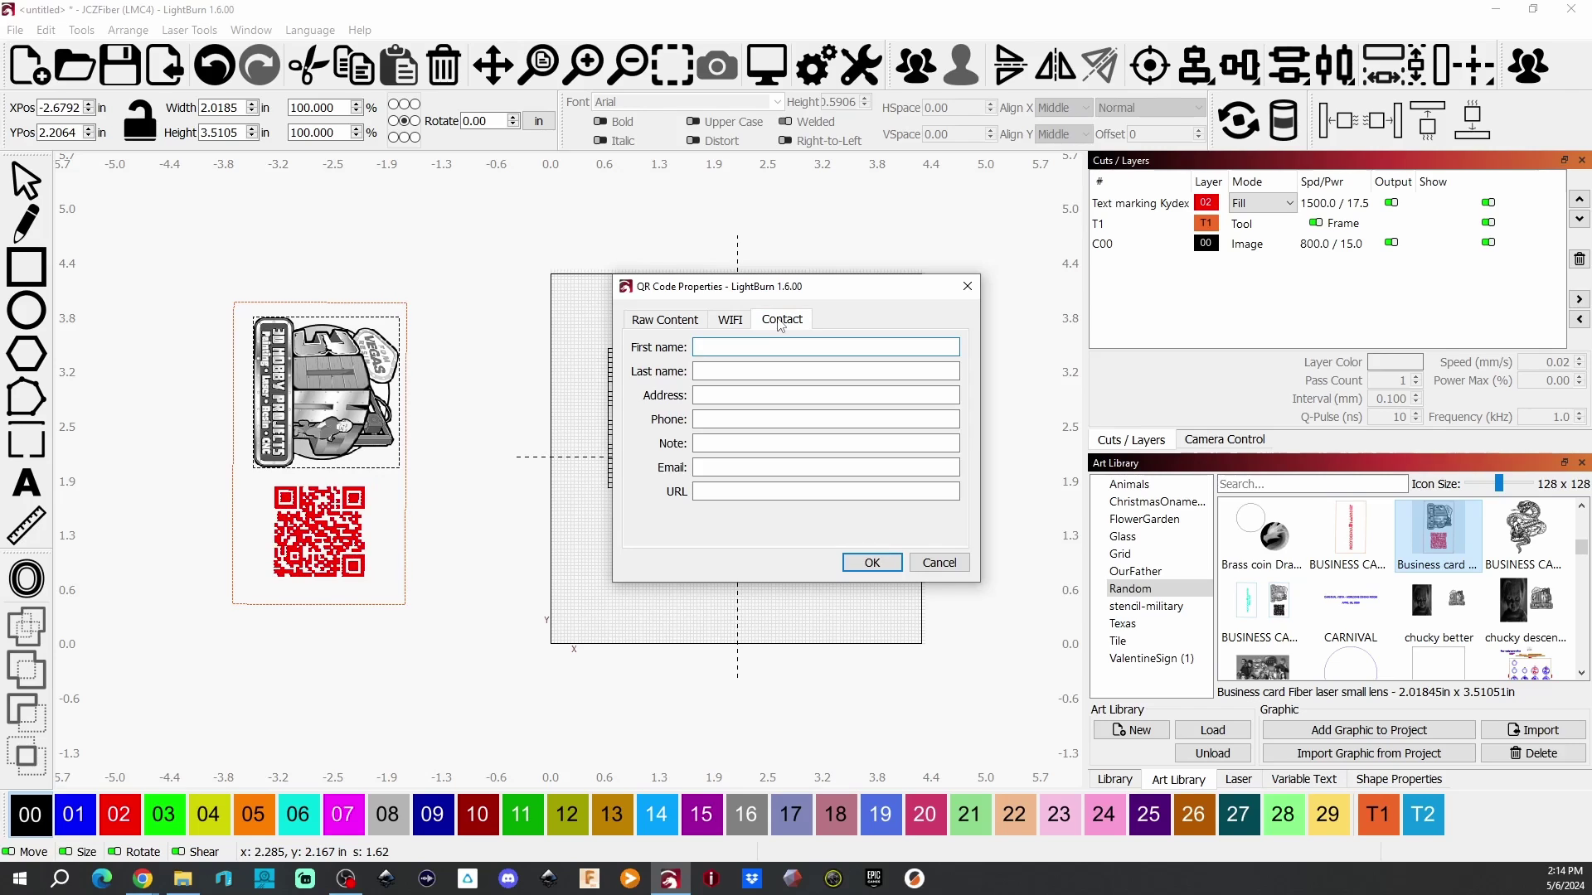
left_click(653, 325)
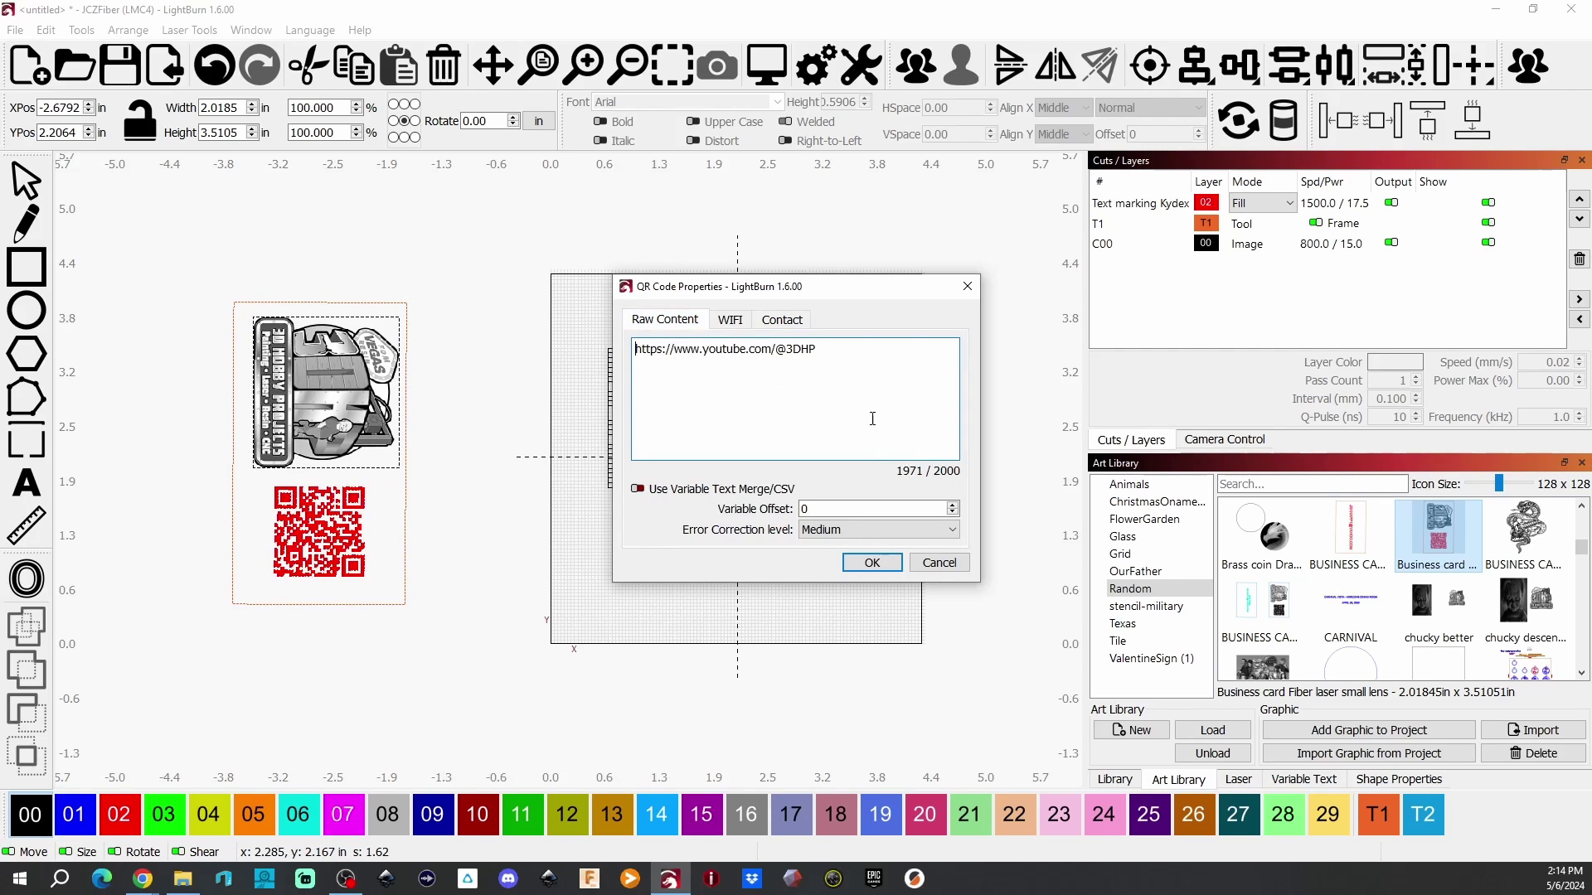
left_click(870, 564)
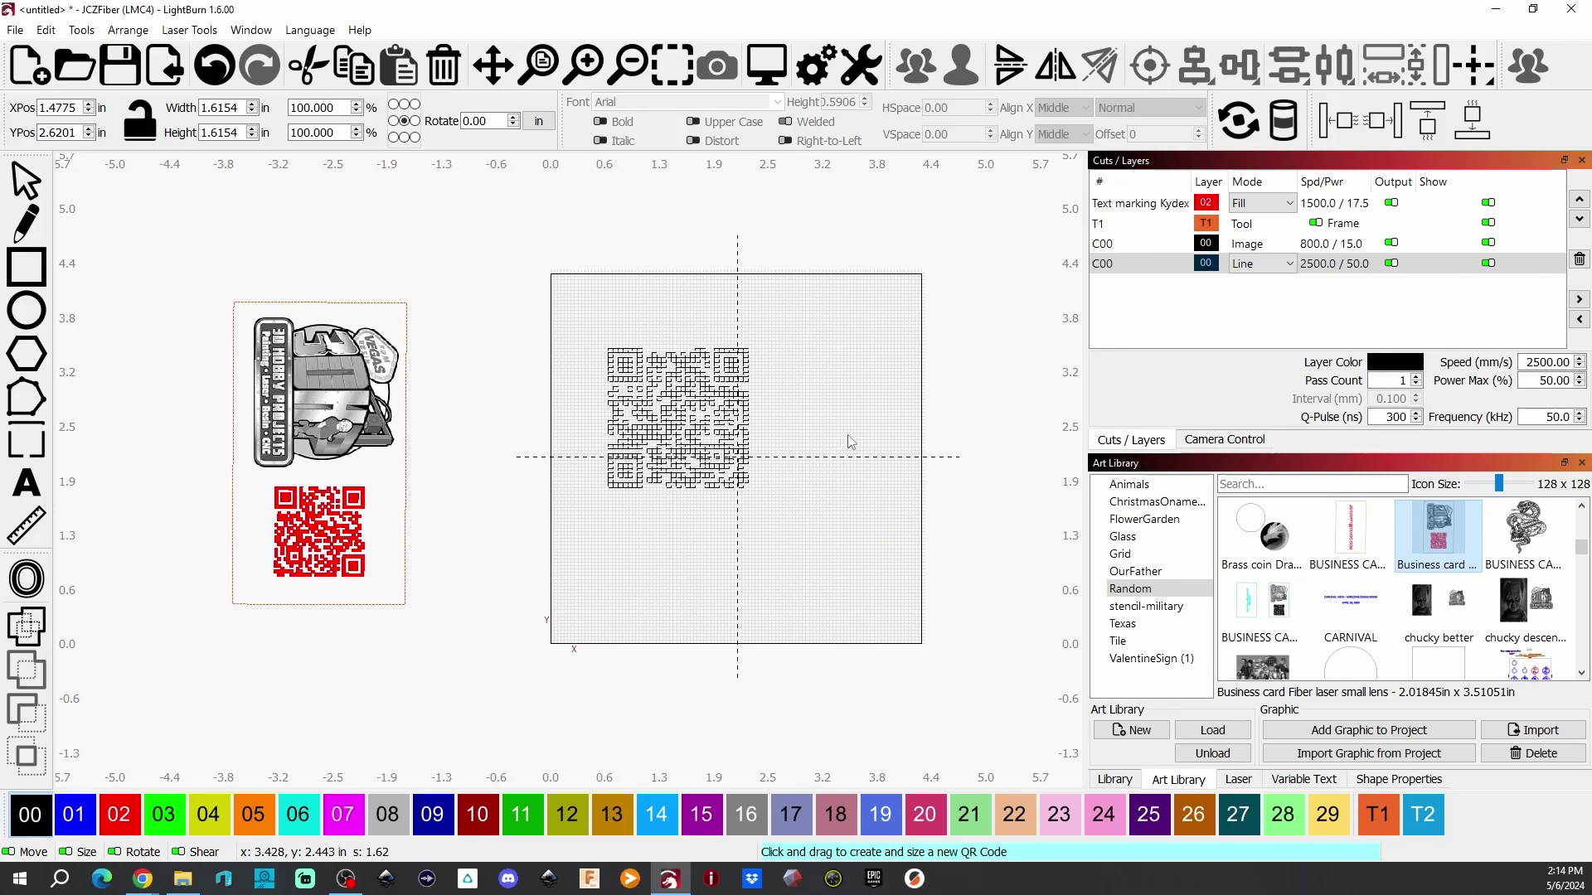
Step: Set the new QR code's layer mode to Fill
left_click(1283, 266)
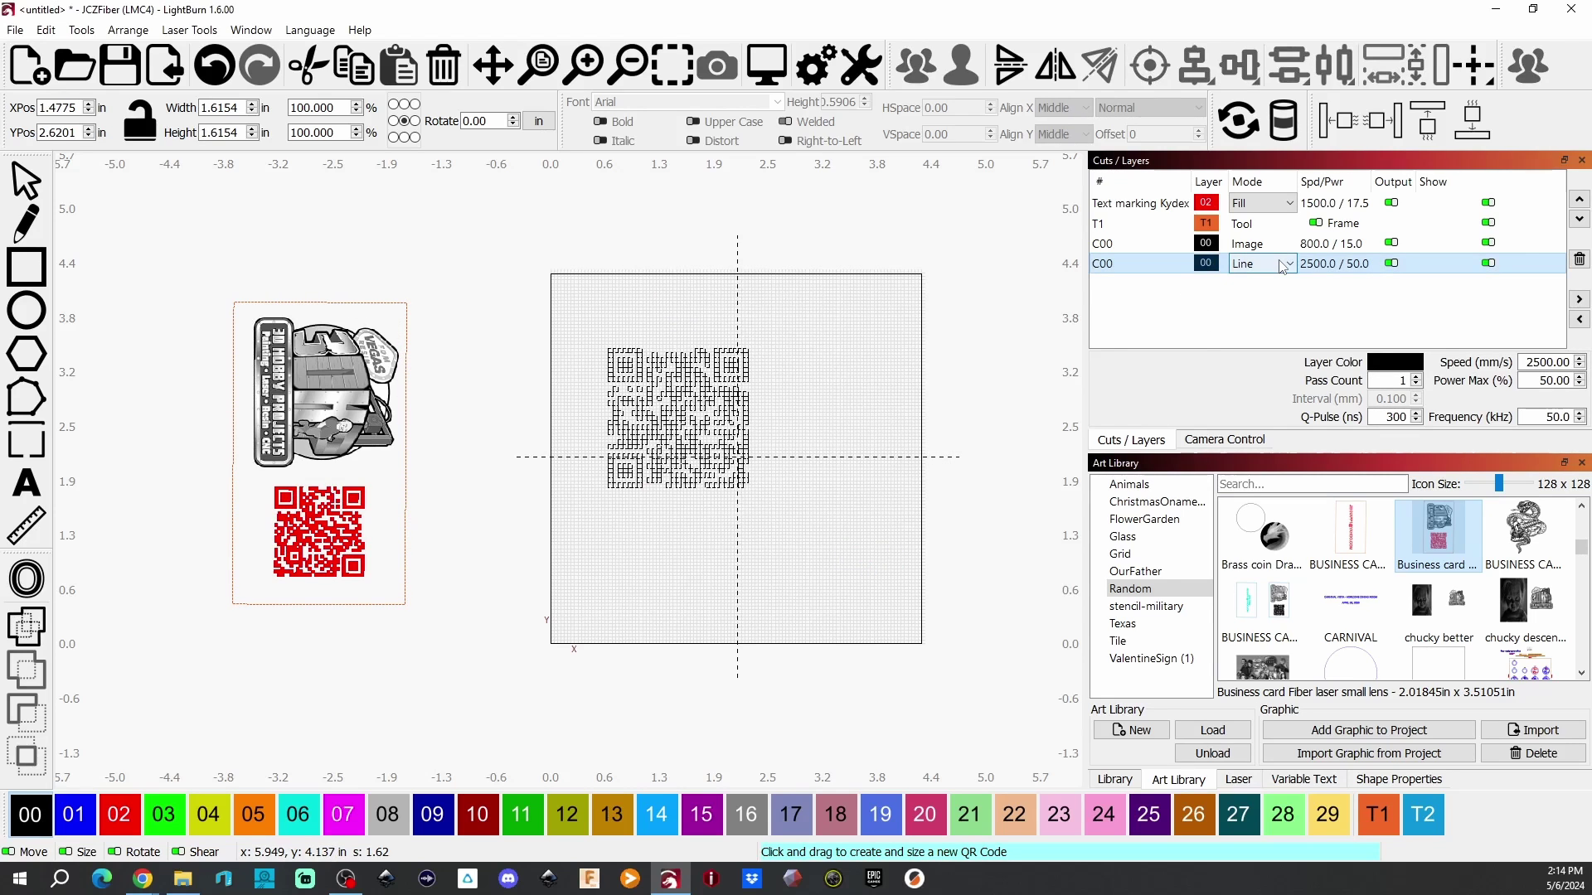
left_click(1285, 264)
left_click(1266, 278)
left_click(1289, 264)
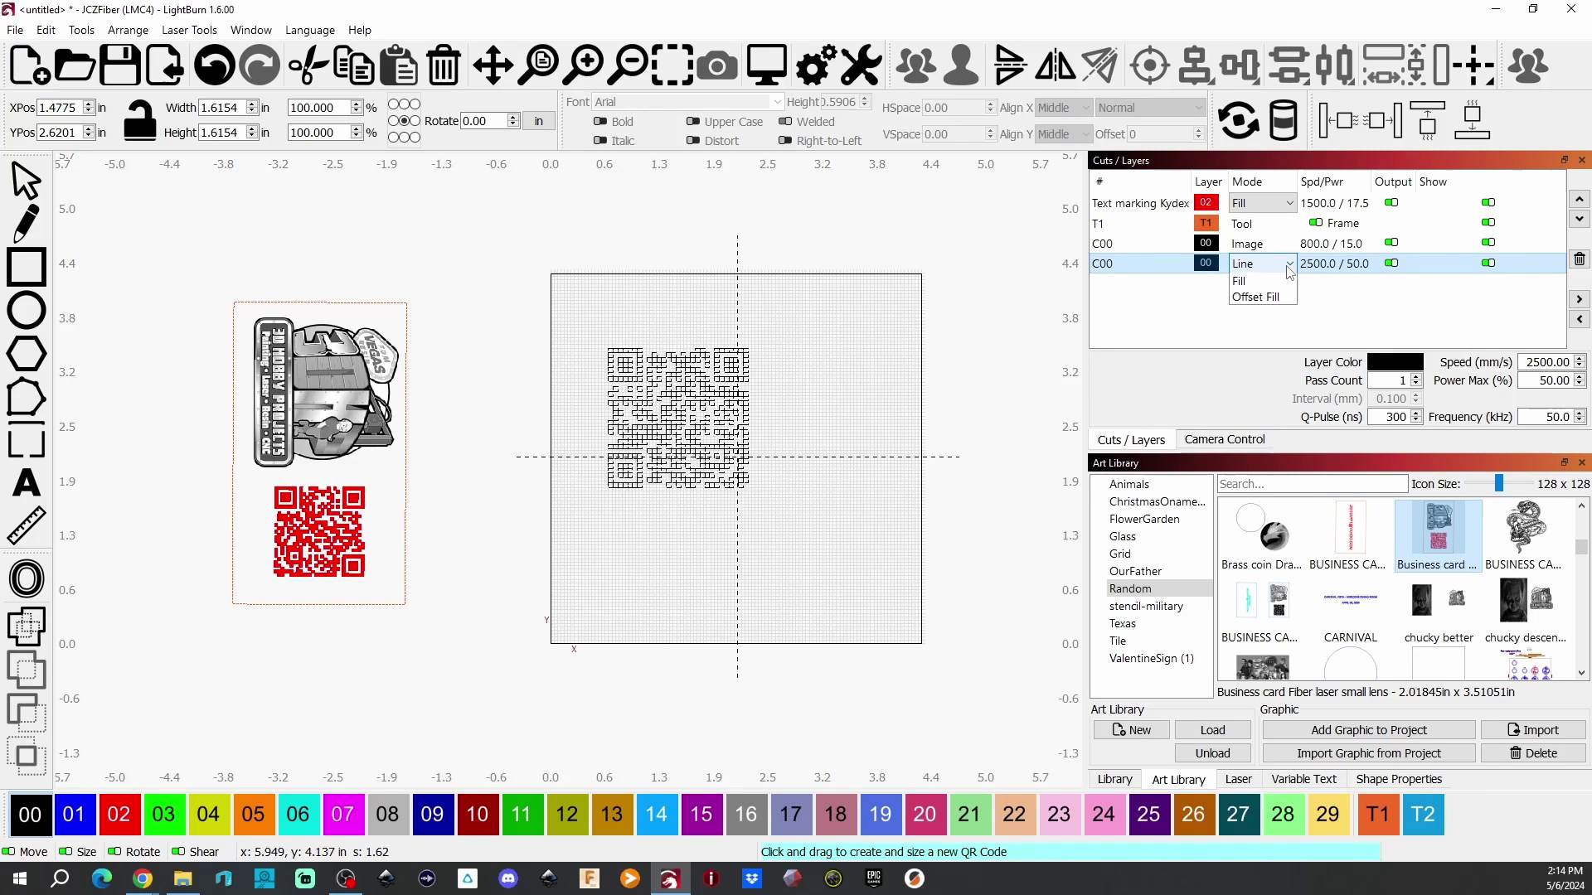
left_click(1276, 300)
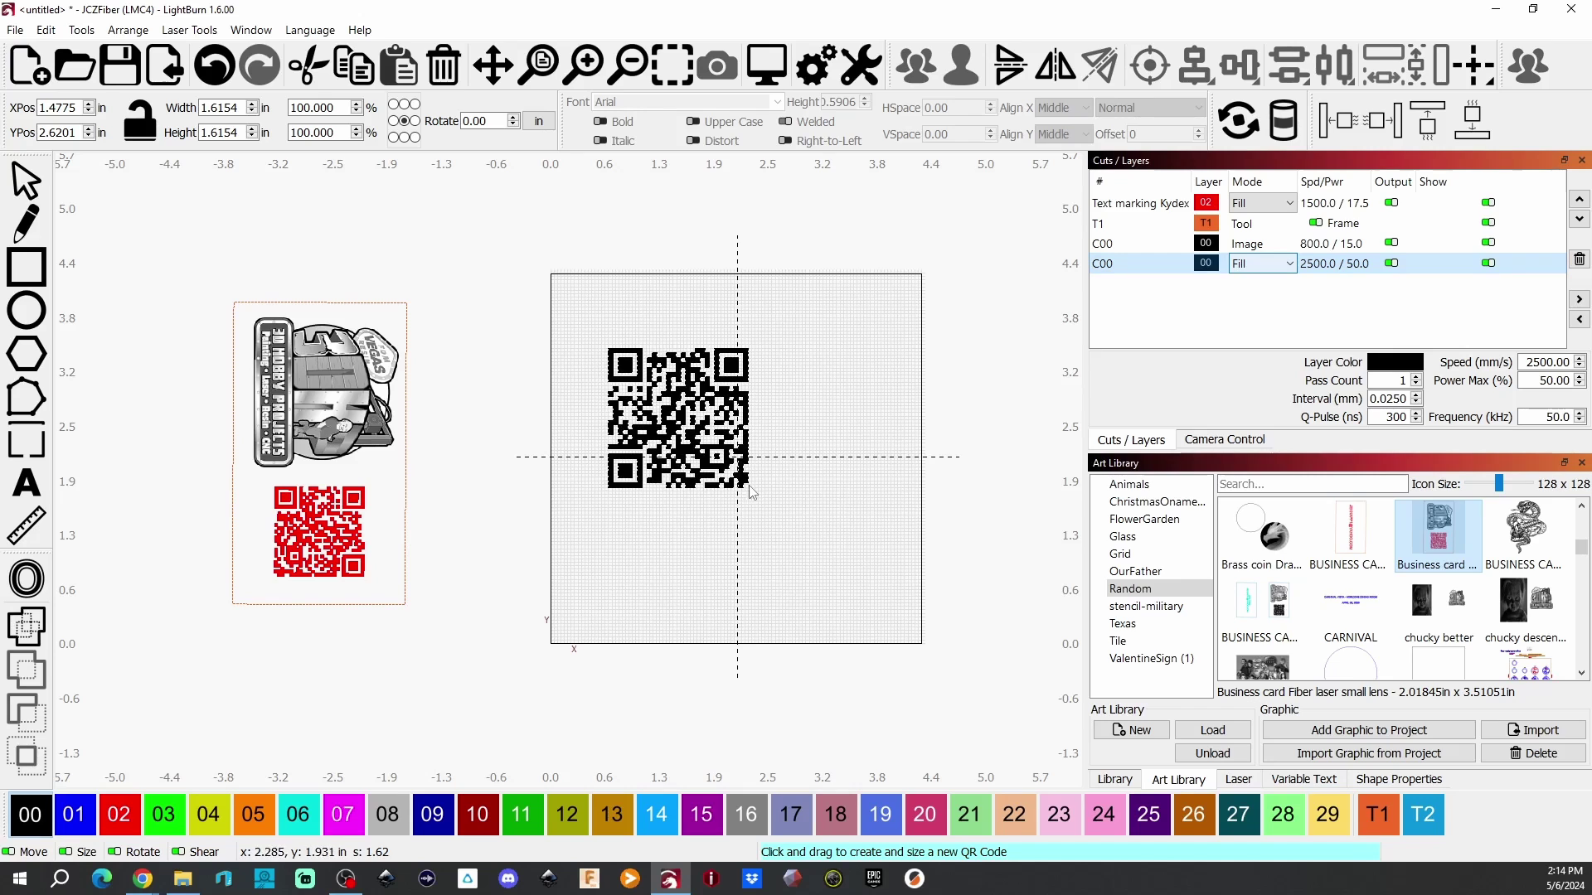
left_click_drag(782, 524, 574, 381)
double_click(683, 438)
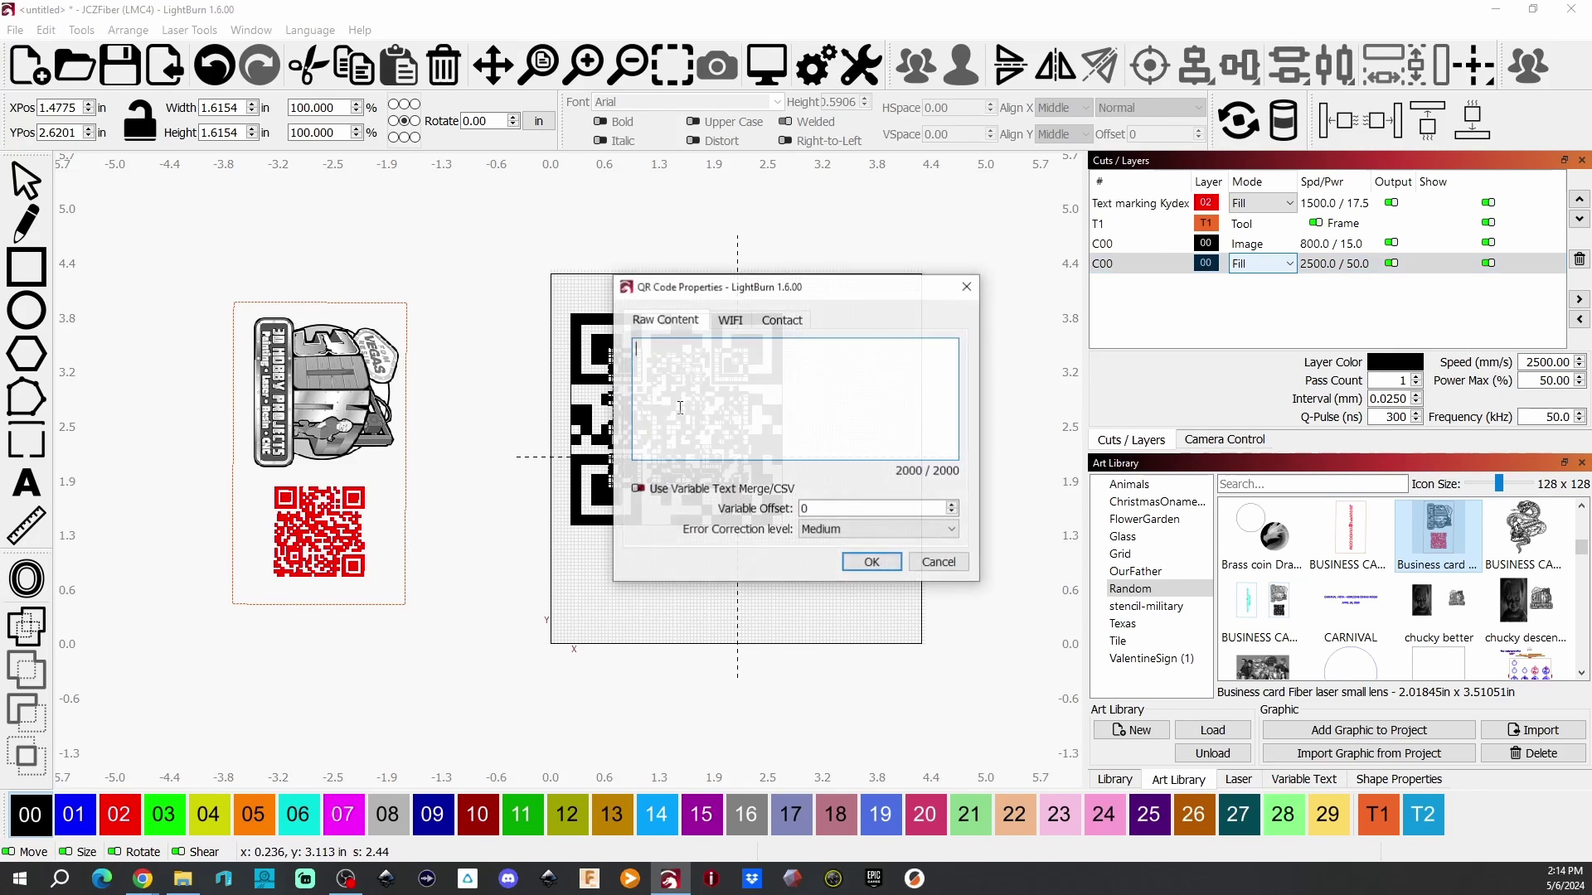
left_click(922, 570)
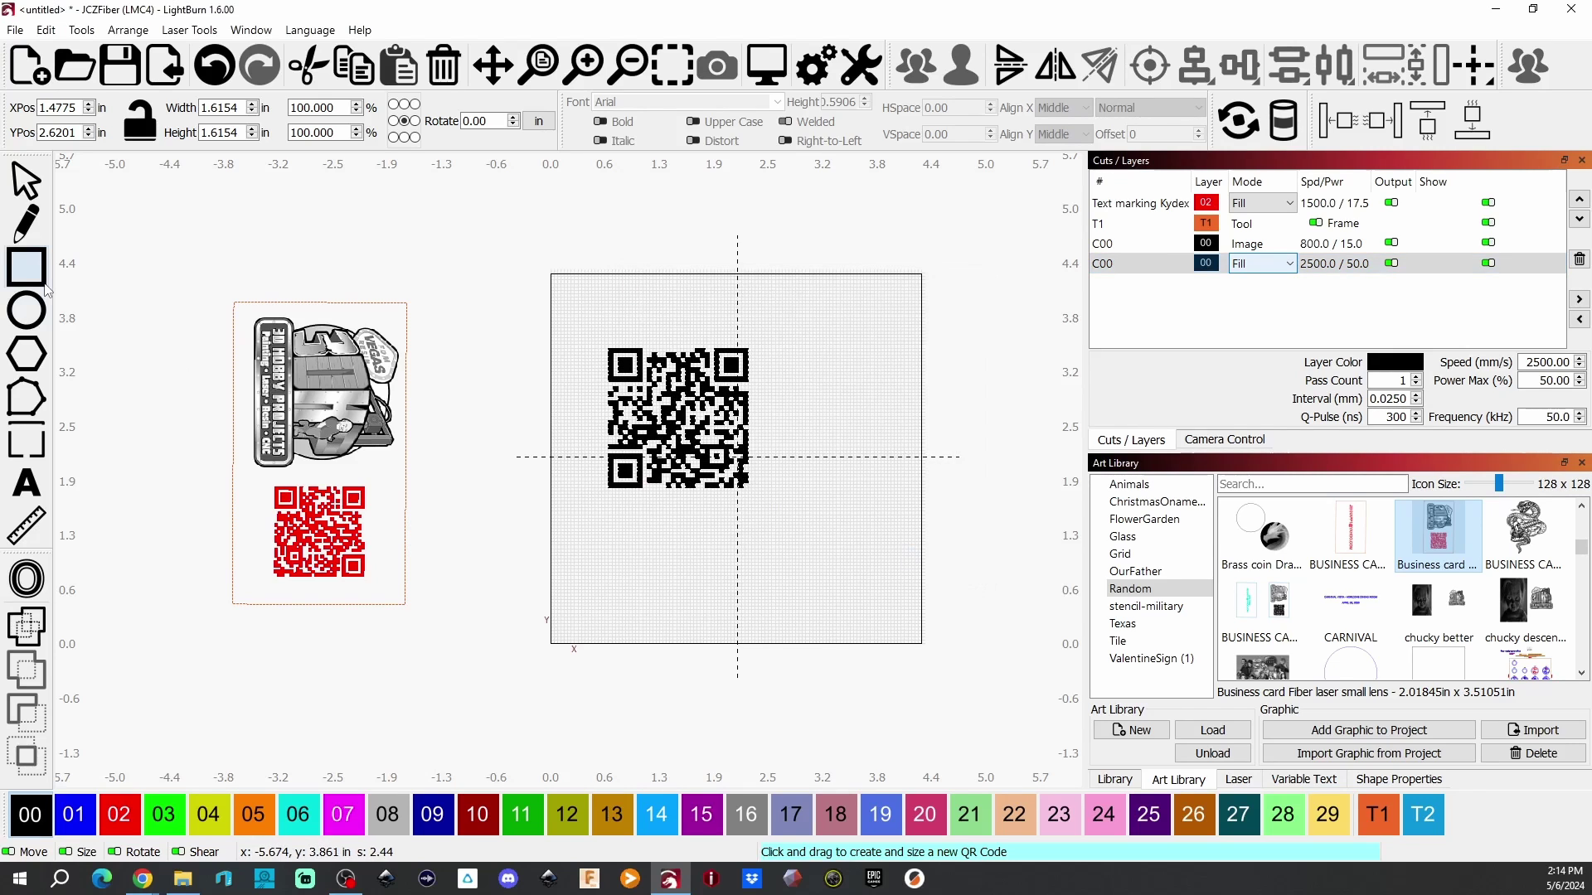
key("Escape")
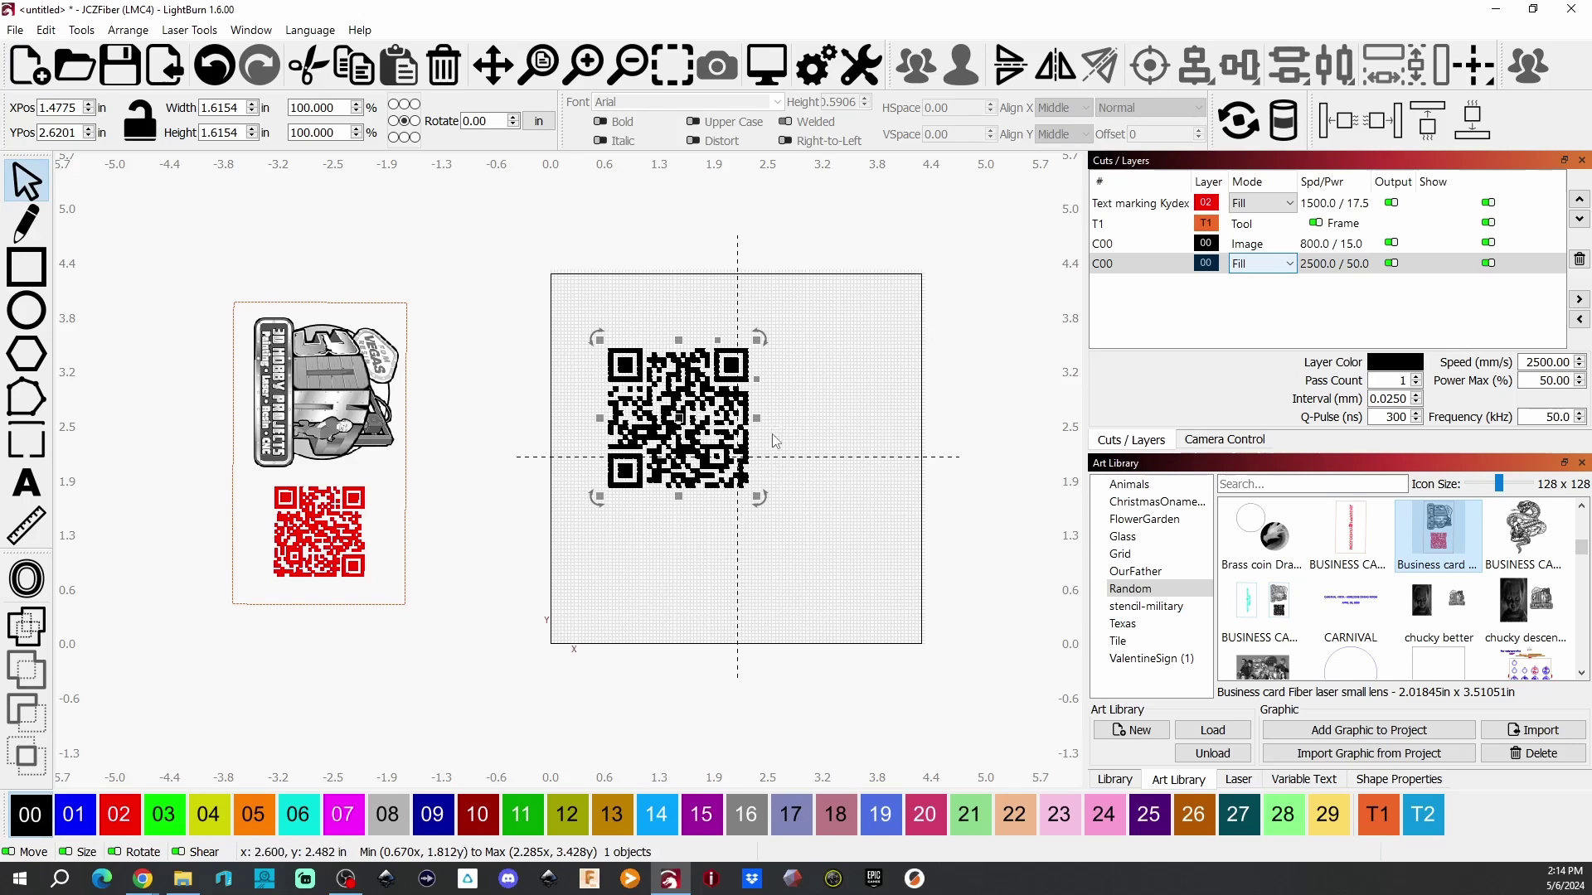
Step: Shift the filled QR code toward the lower middle of the work area and delete it
left_click_drag(681, 426, 750, 536)
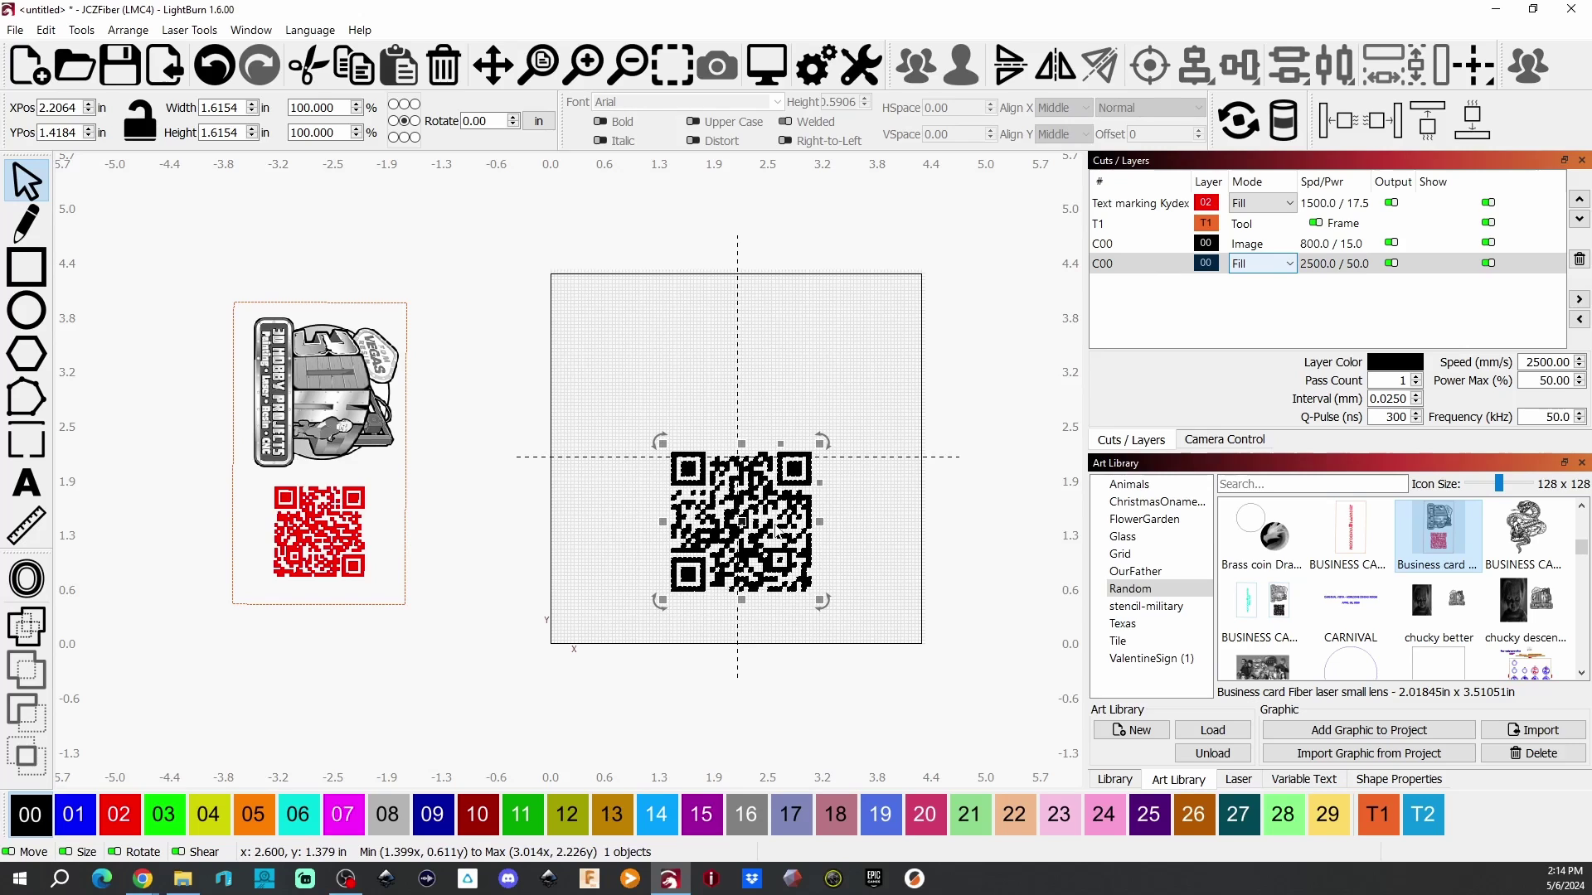
right_click(776, 524)
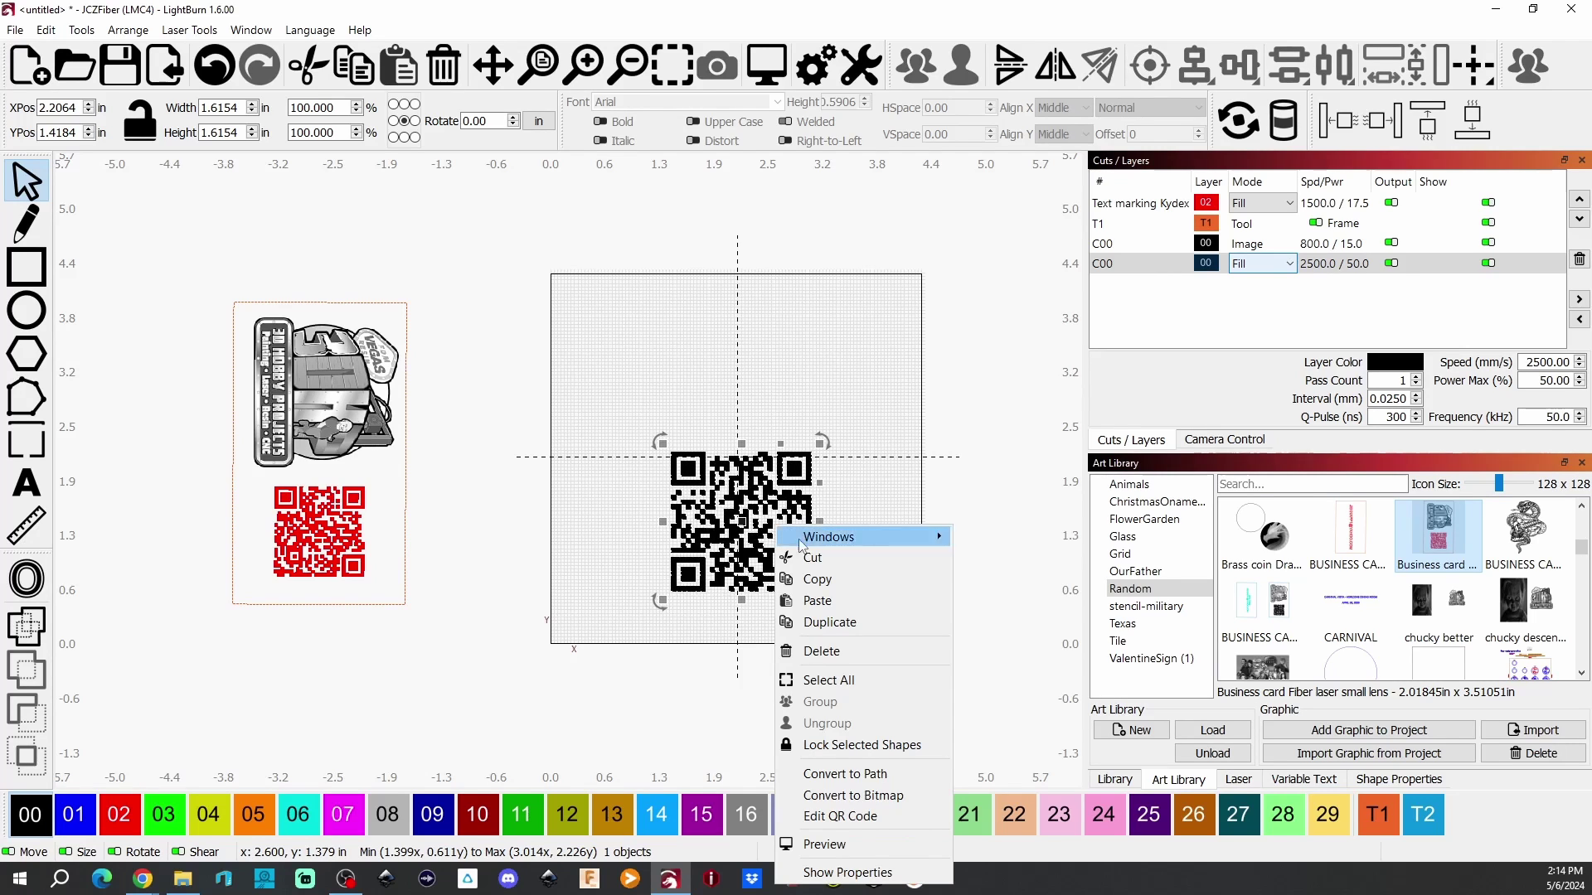
left_click(813, 653)
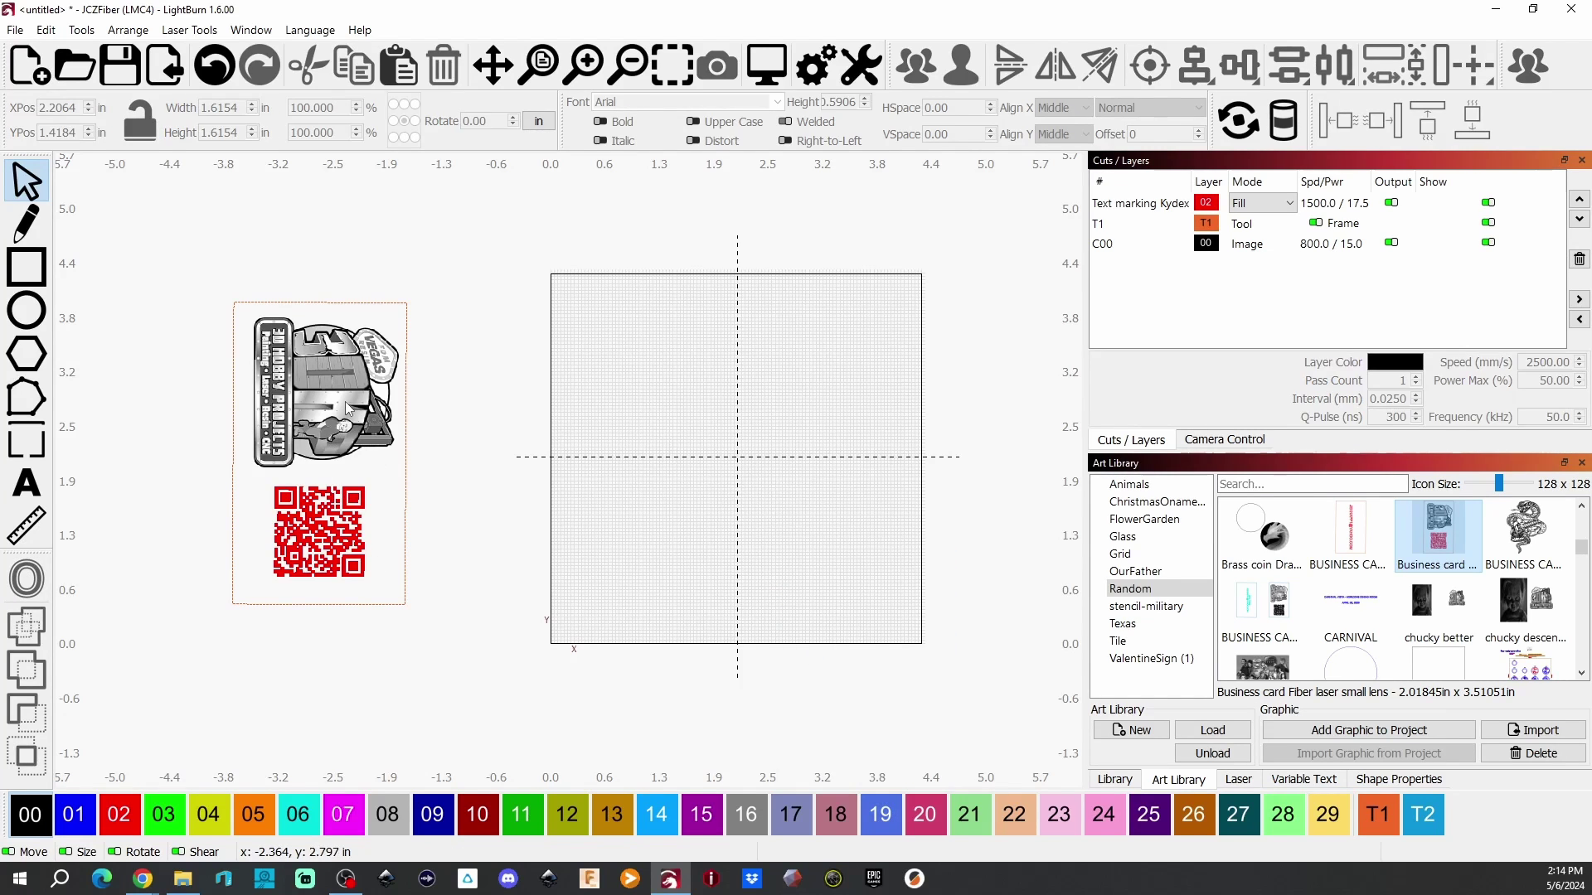
Step: Move the entire business card design, including logo, QR code and outline, onto the middle of the work area
left_click_drag(179, 260, 472, 652)
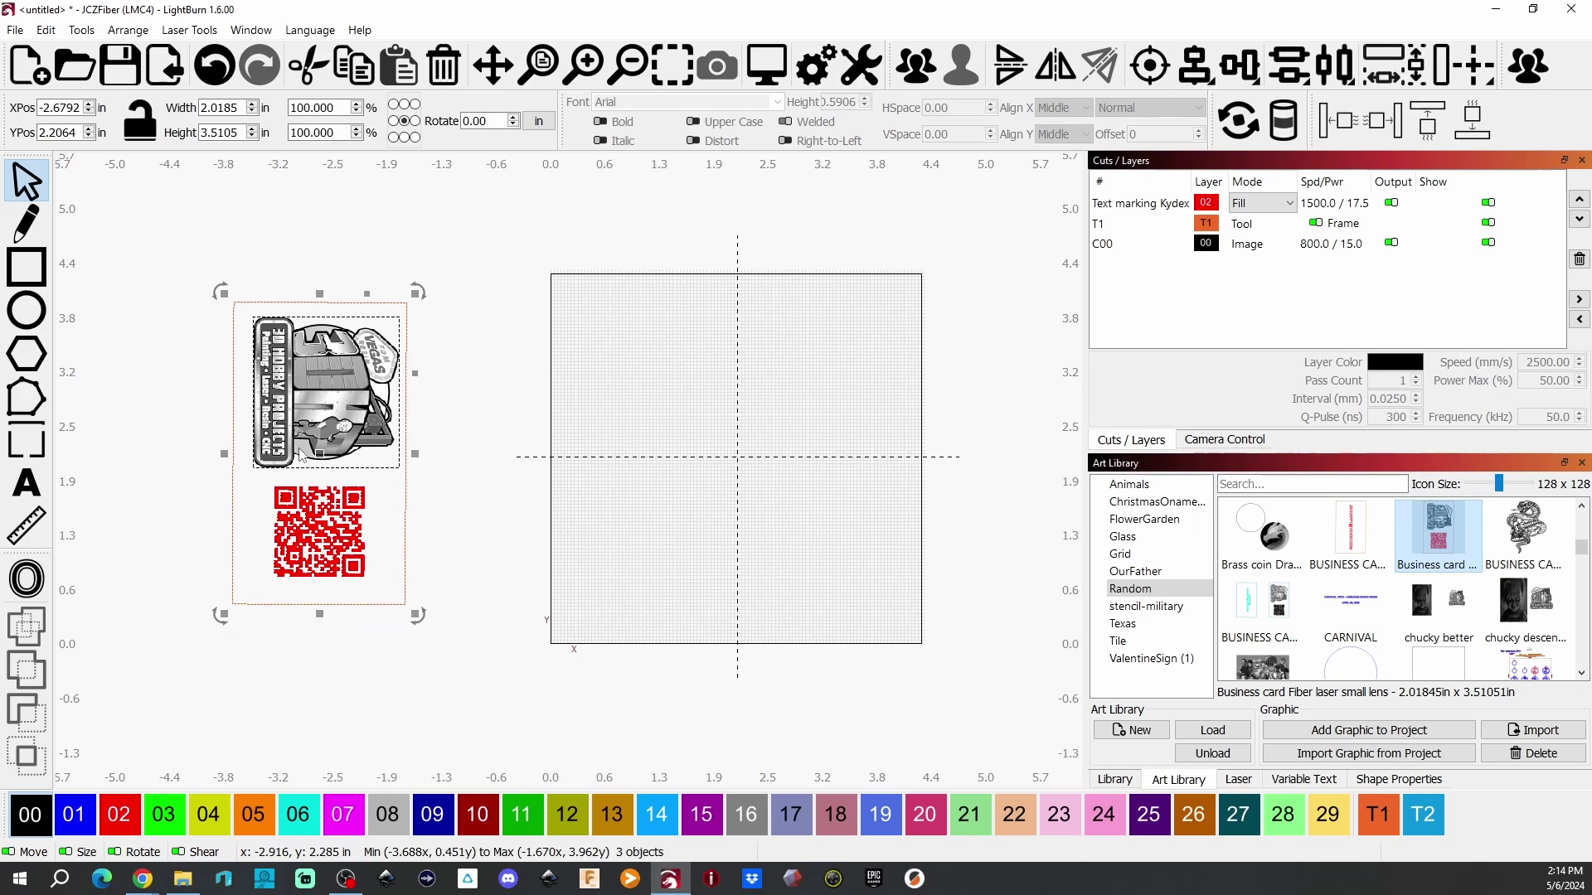
left_click_drag(322, 455, 726, 471)
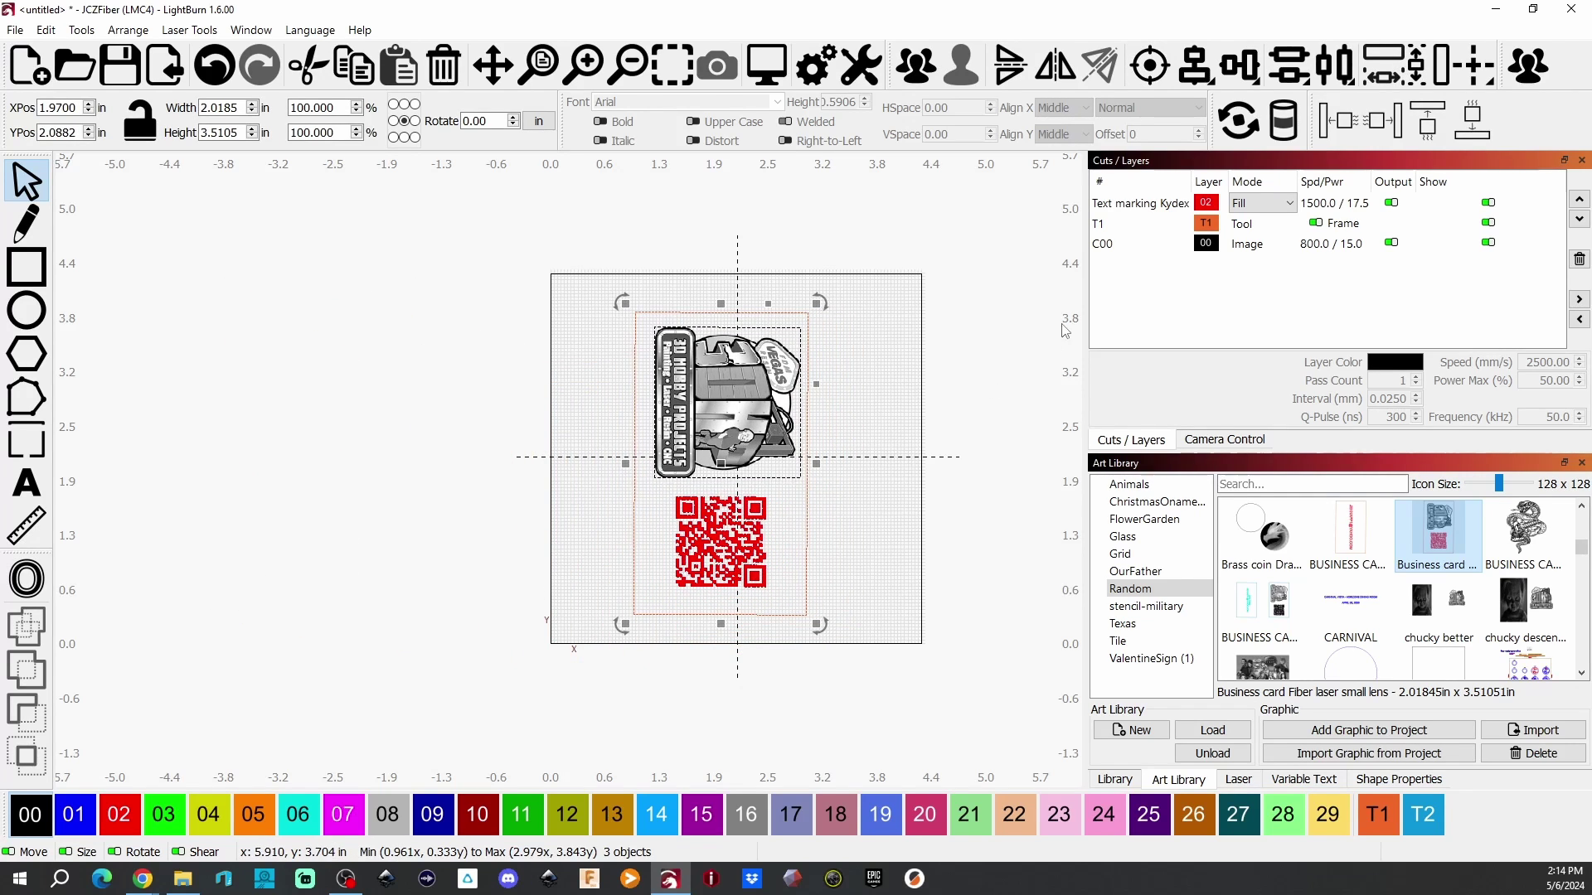
Step: Select the logo image and review the cut settings of its C00 image layer
left_click(704, 405)
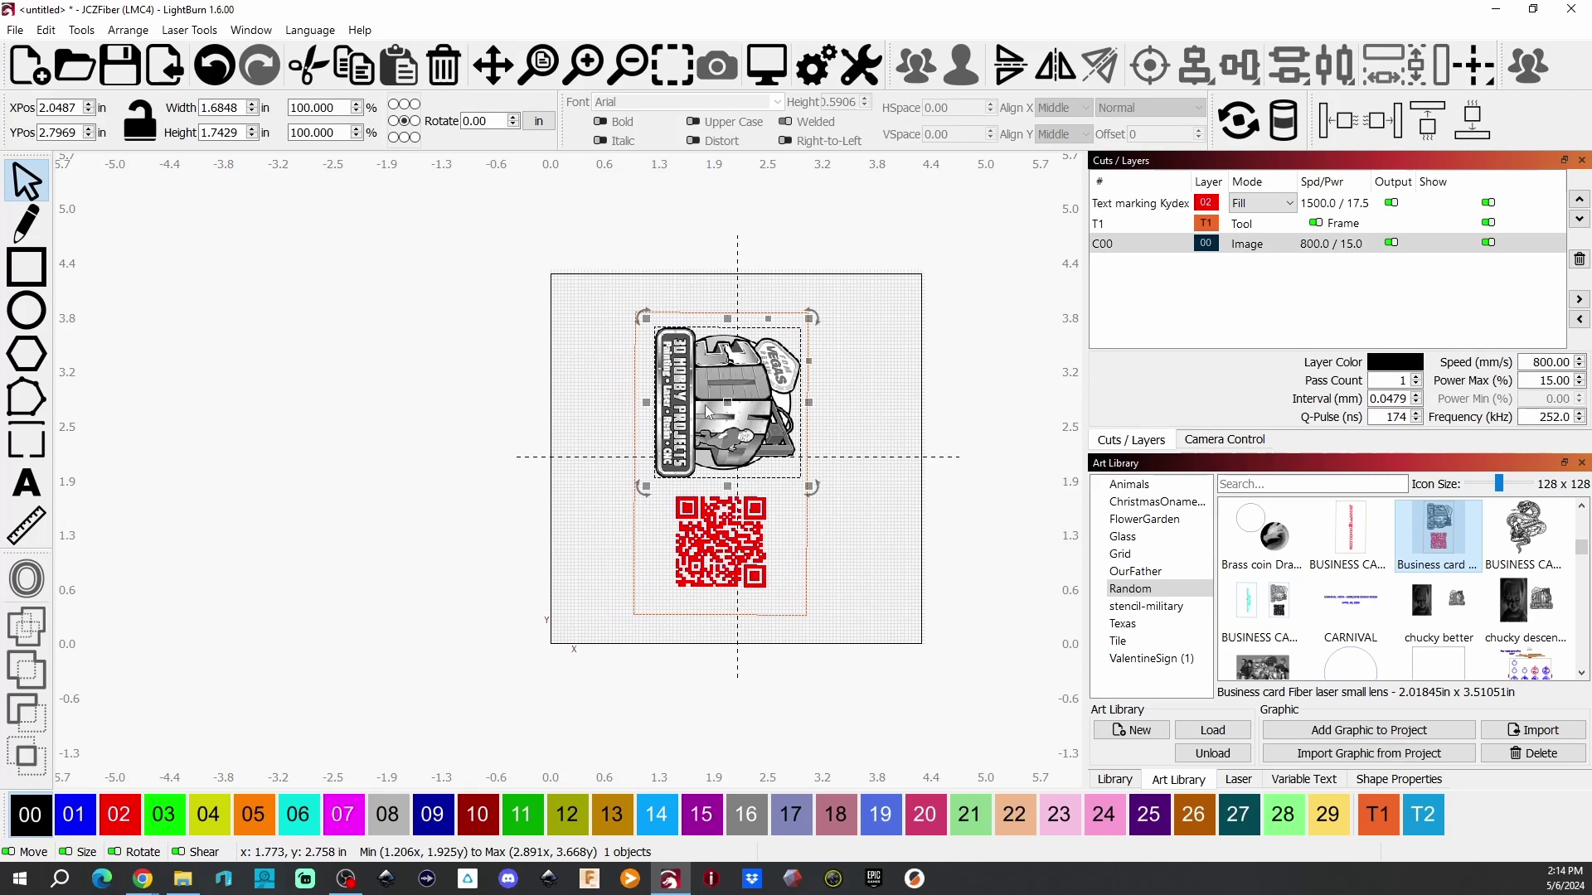
double_click(1432, 250)
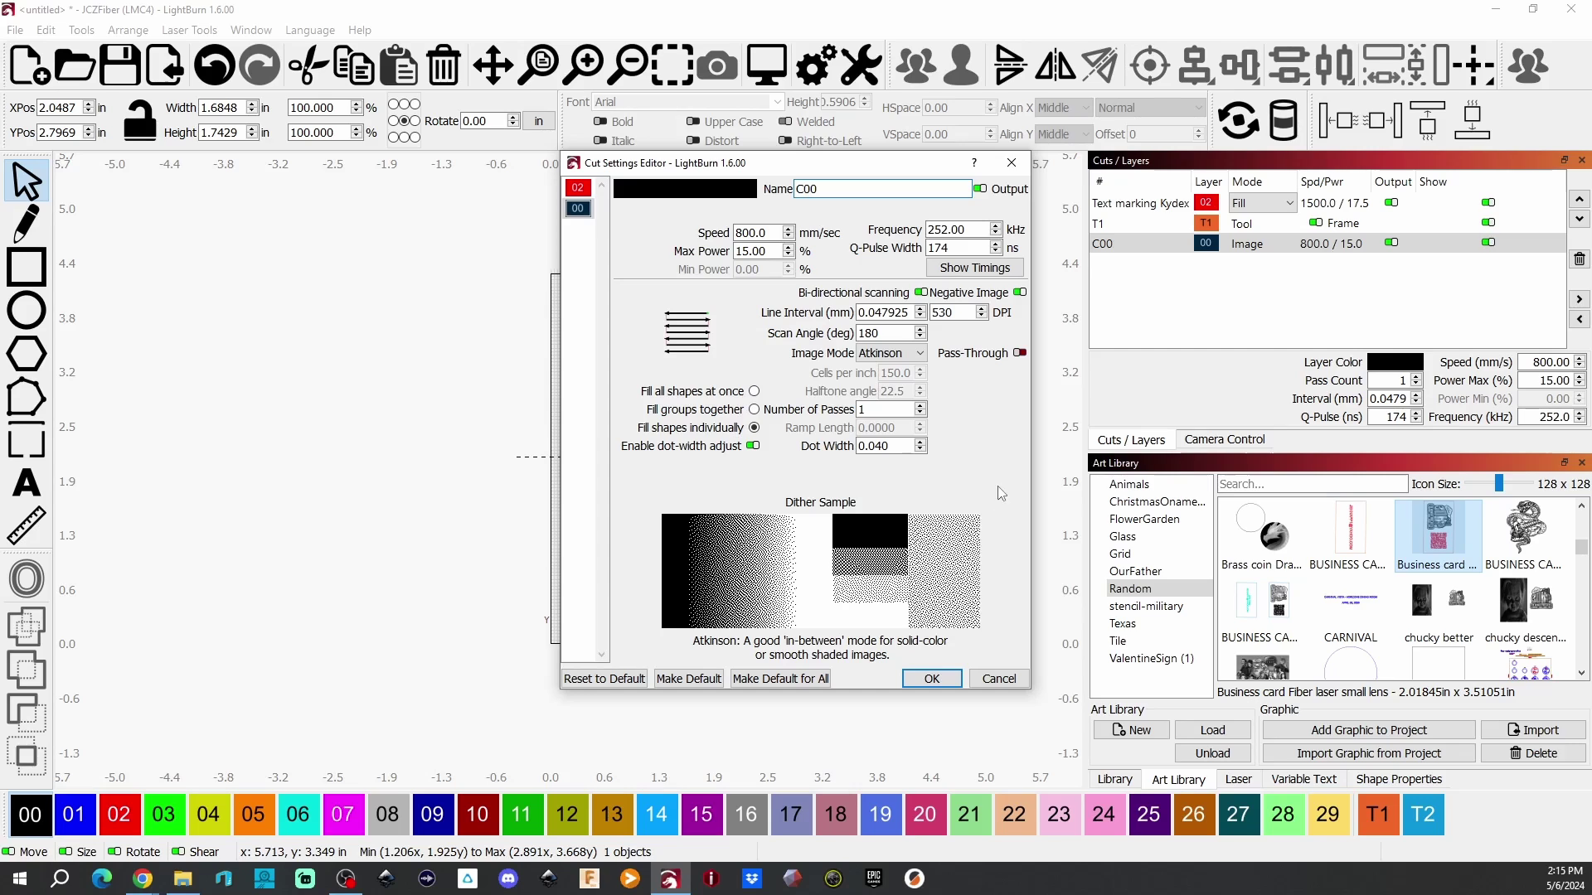
left_click(942, 682)
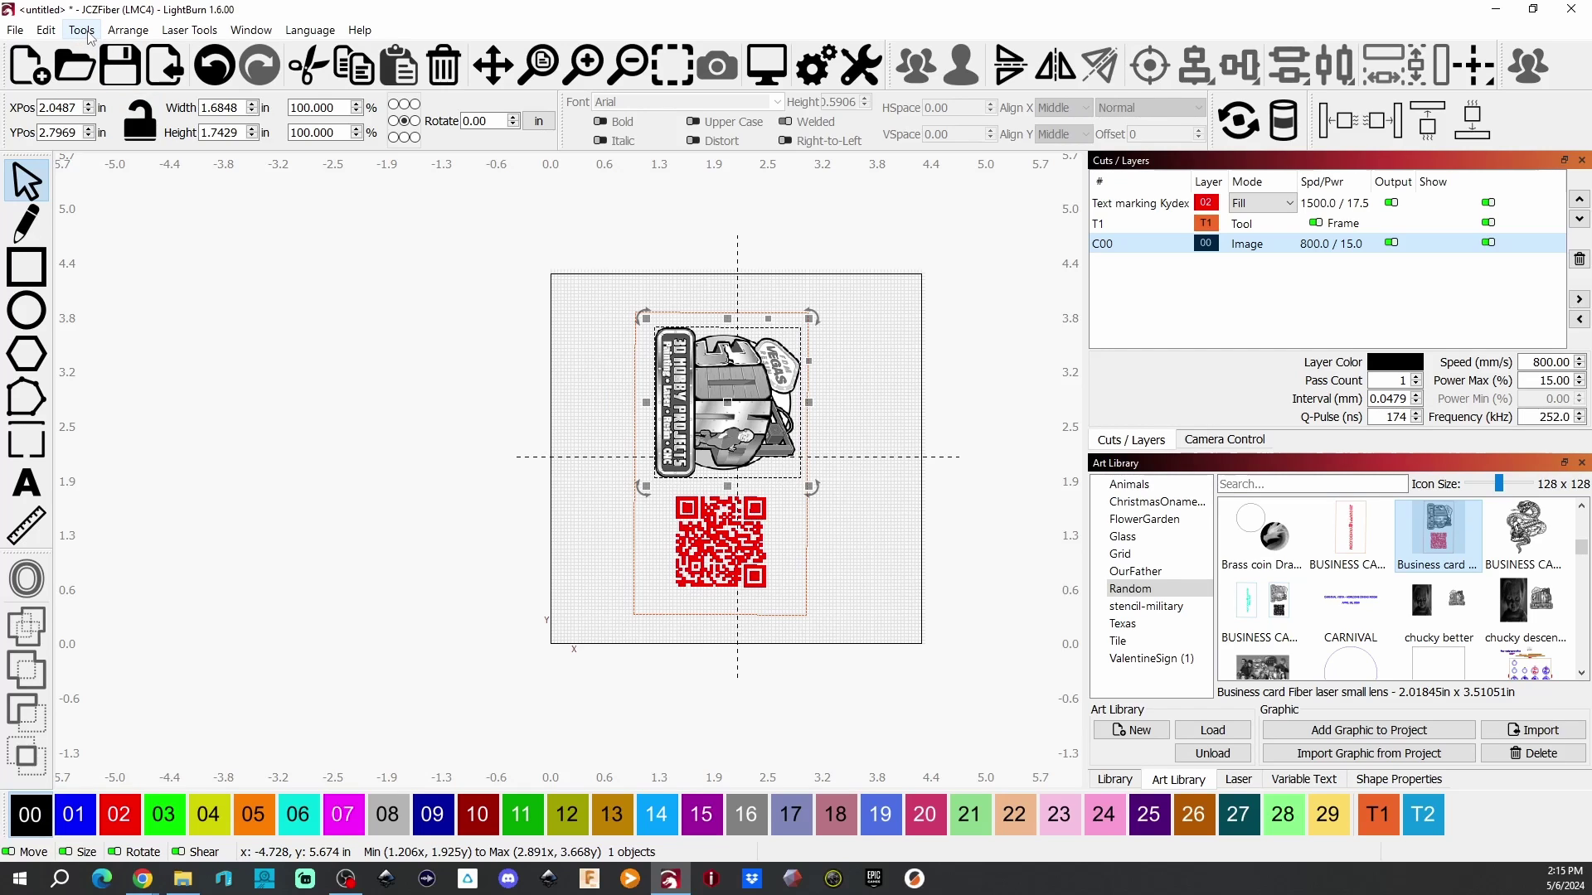
Step: Examine the Repeat Marking tool by calculating its rotation increment and reviewing the external axis setup
left_click(184, 31)
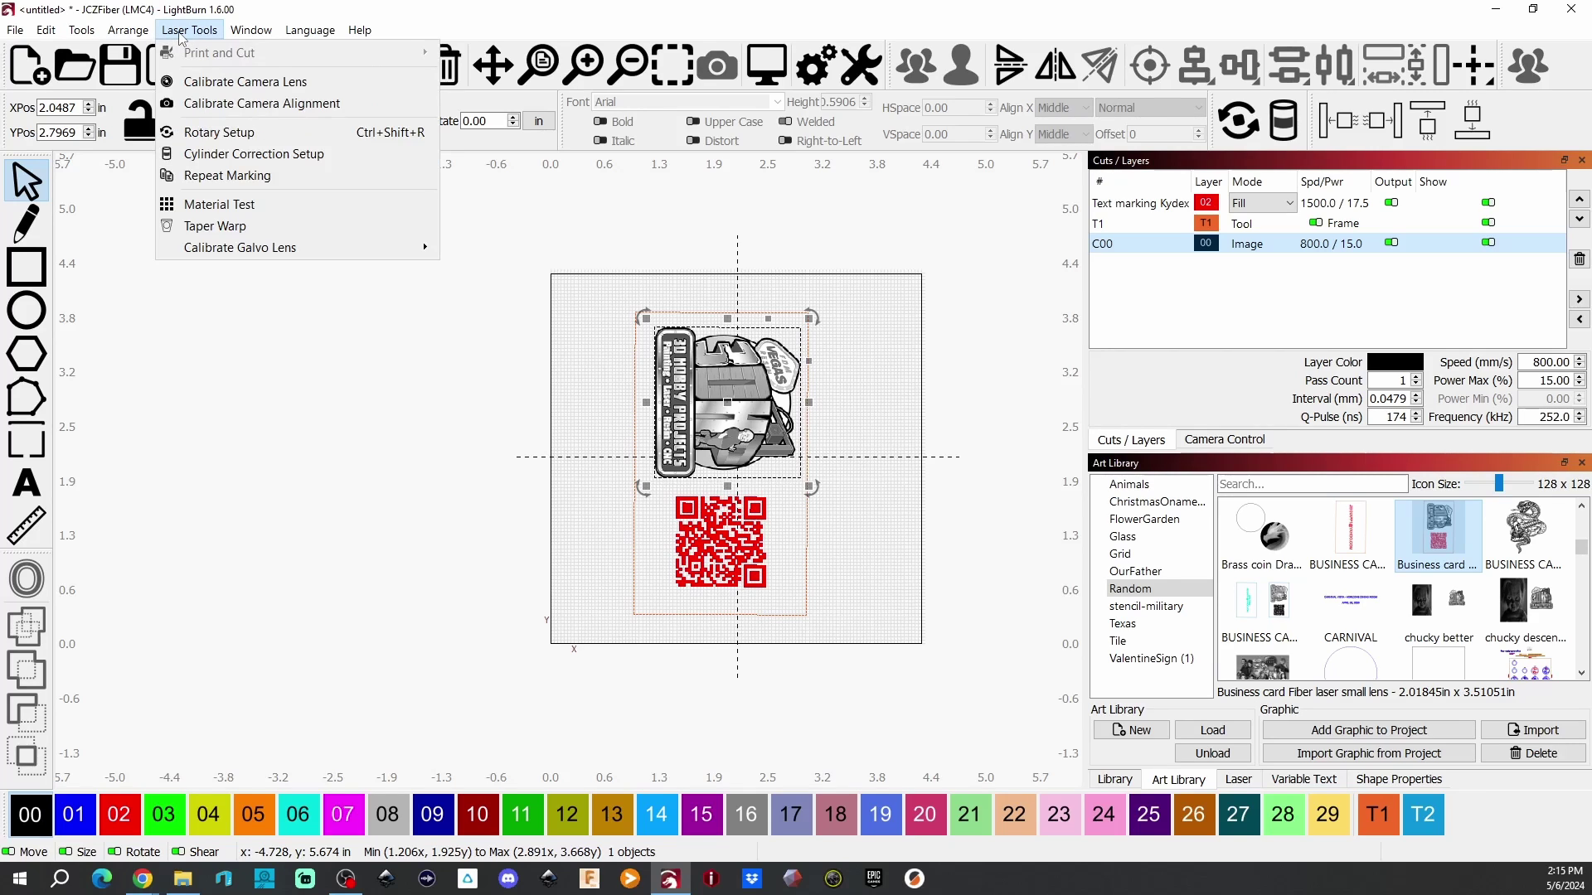
left_click(218, 177)
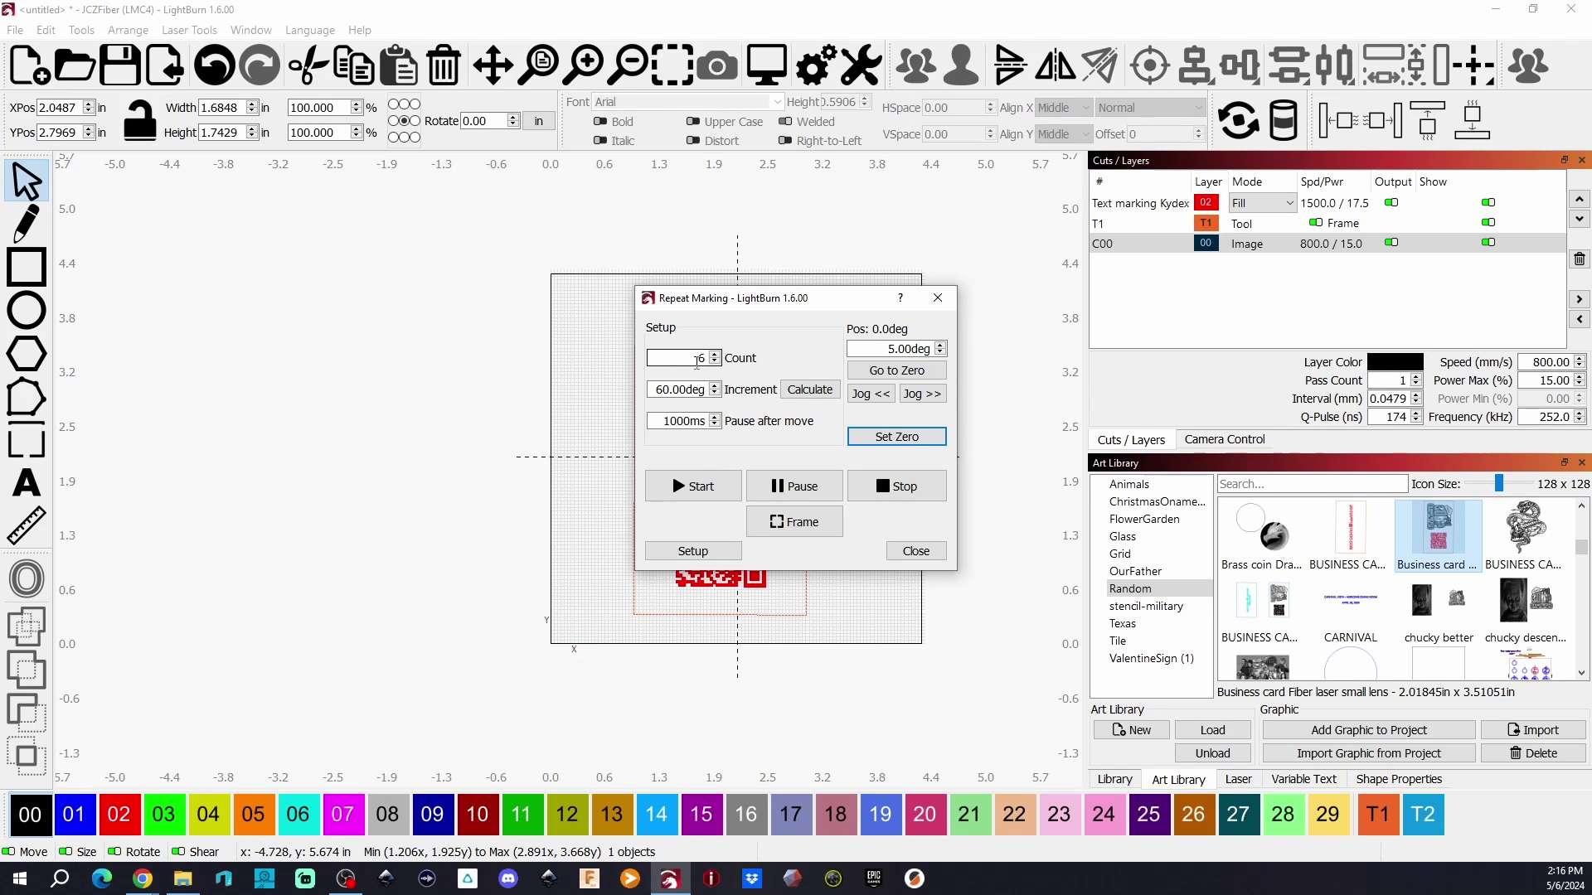
left_click(798, 393)
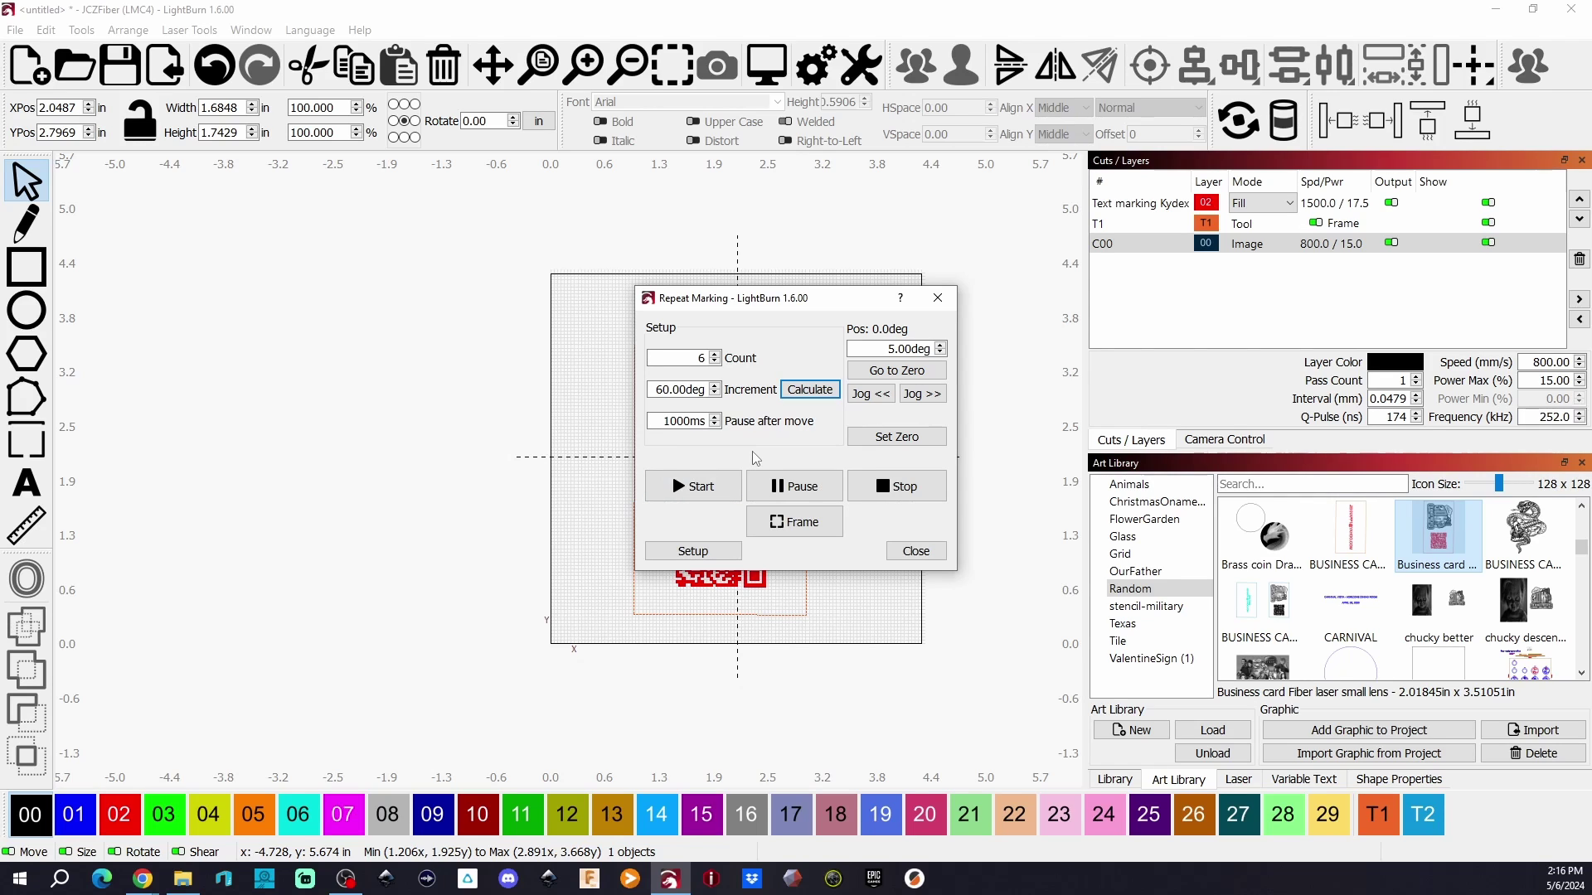
left_click(697, 553)
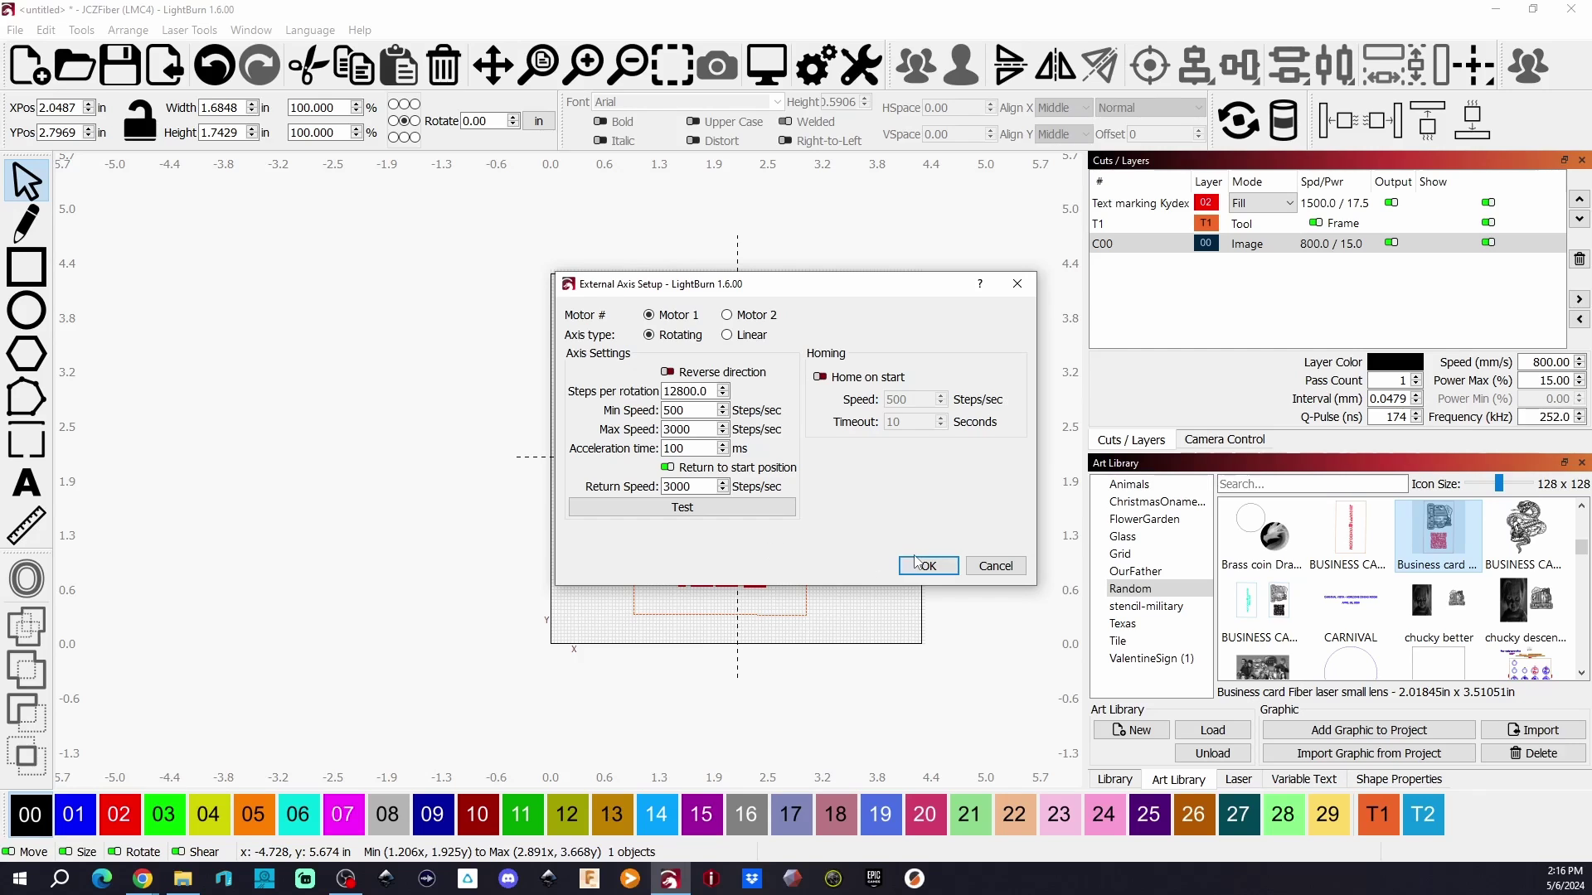
left_click(987, 567)
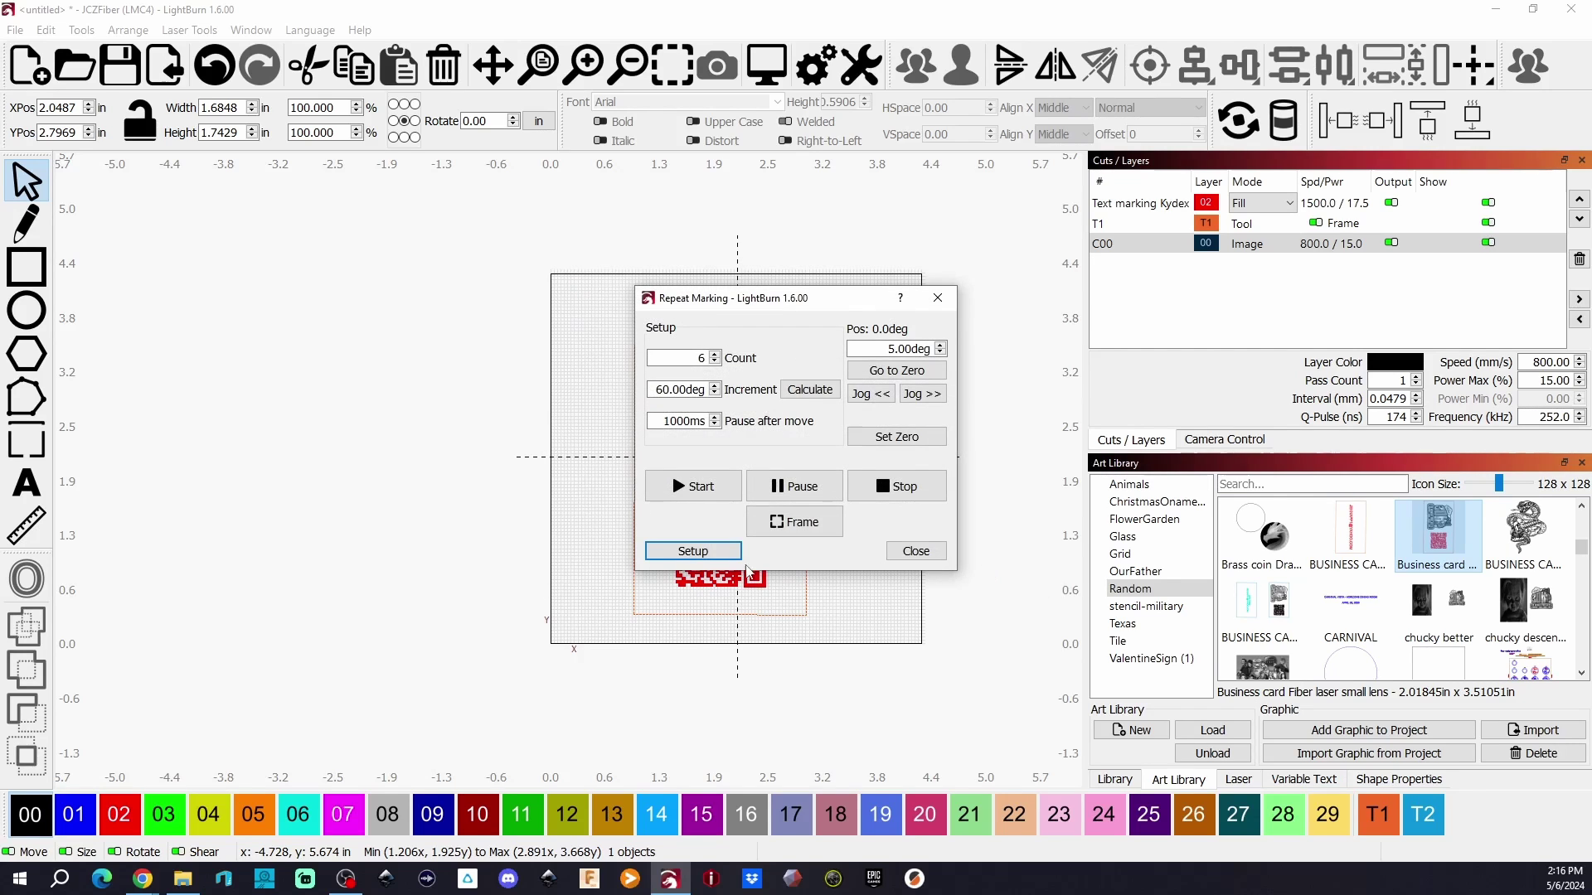